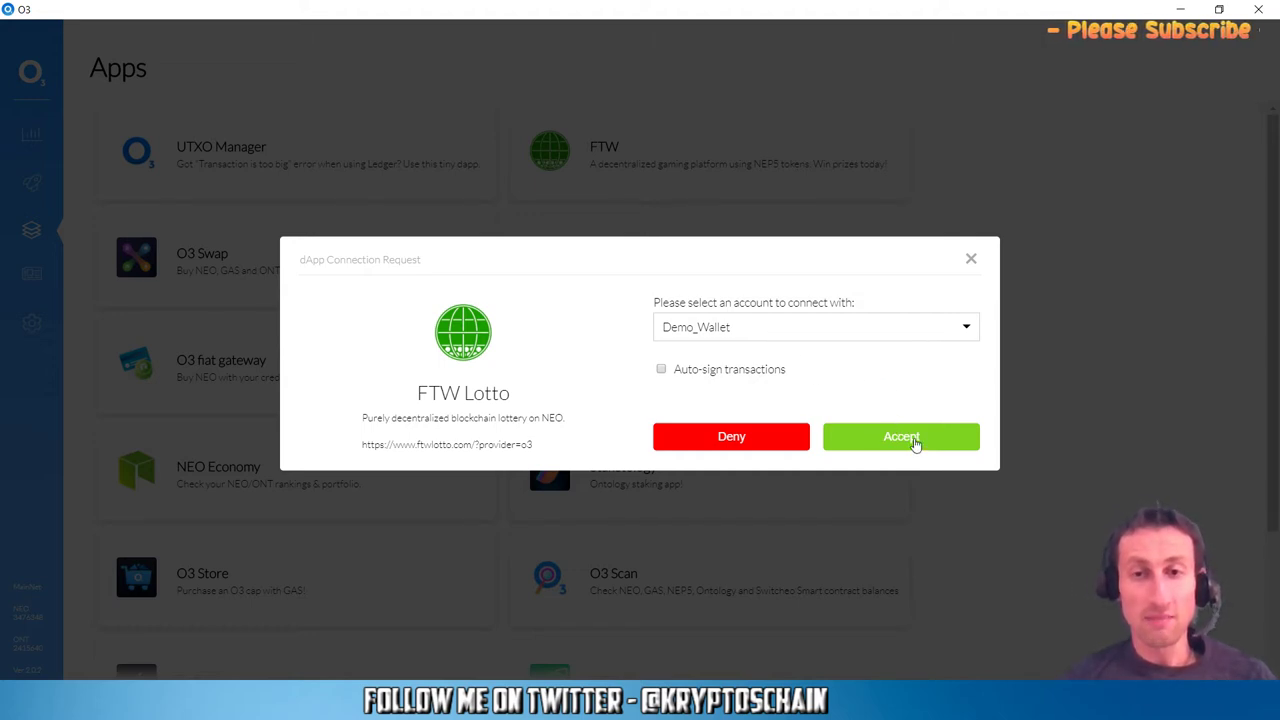
Step: Approve the O3 connection and open the Lotto page showing current game #62
left_click(914, 440)
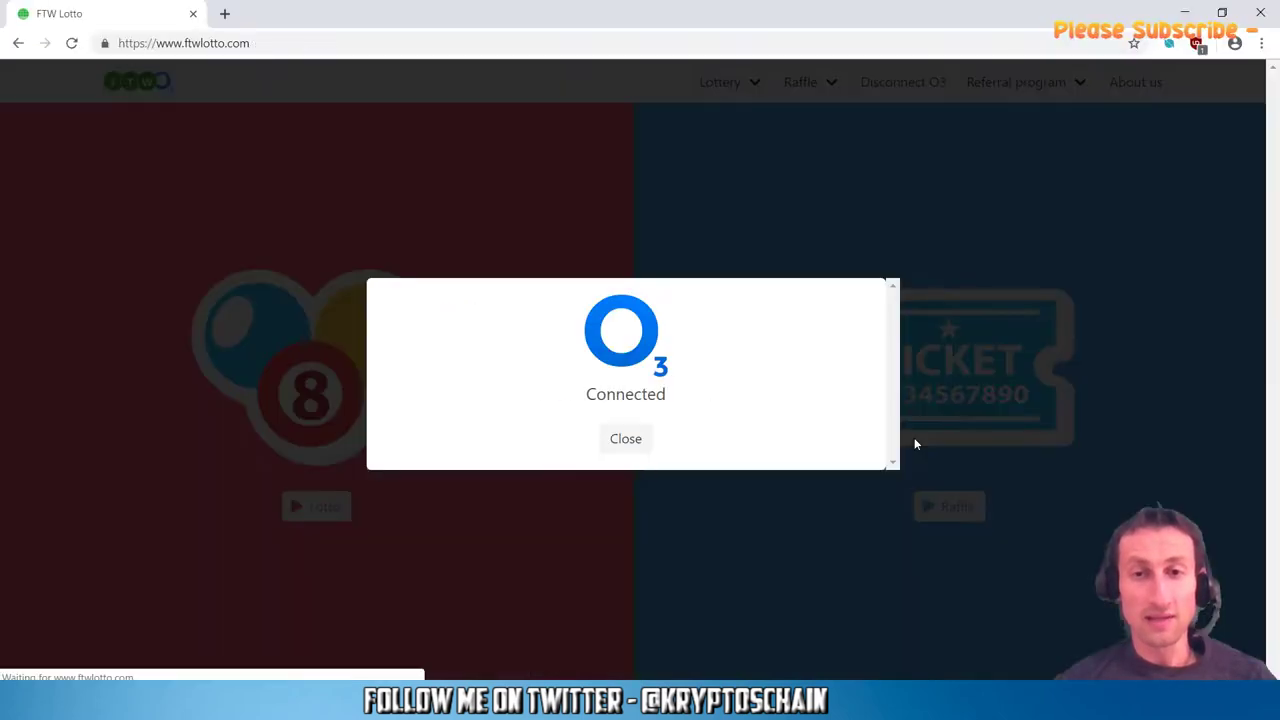
left_click(626, 440)
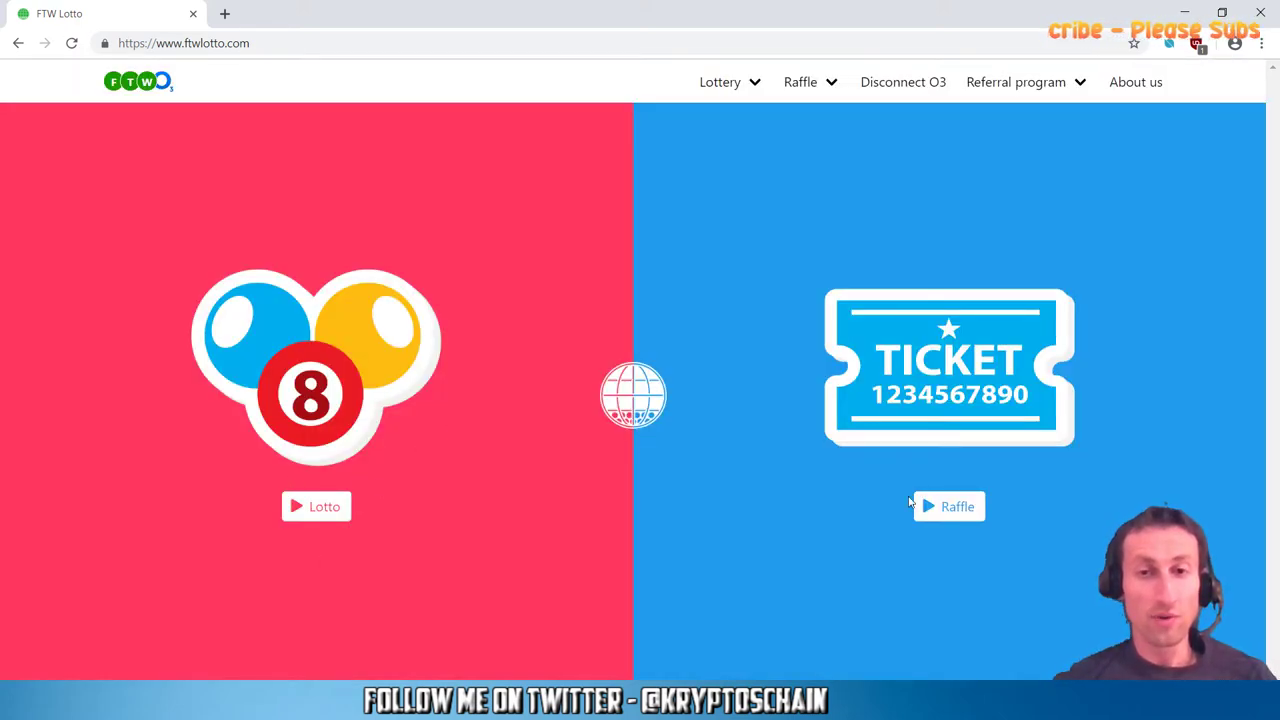
left_click(336, 515)
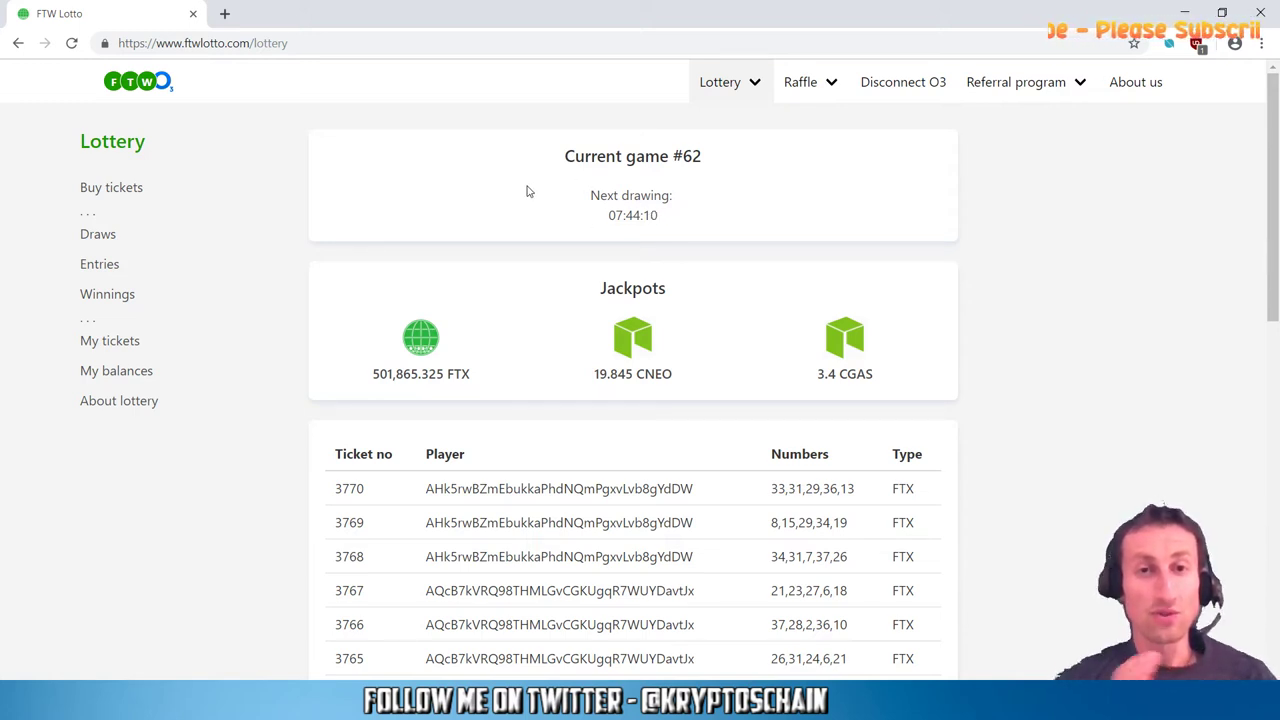
mouse_move(697, 221)
left_mouse_down()
mouse_move(581, 206)
mouse_move(707, 240)
left_mouse_up()
left_click(707, 240)
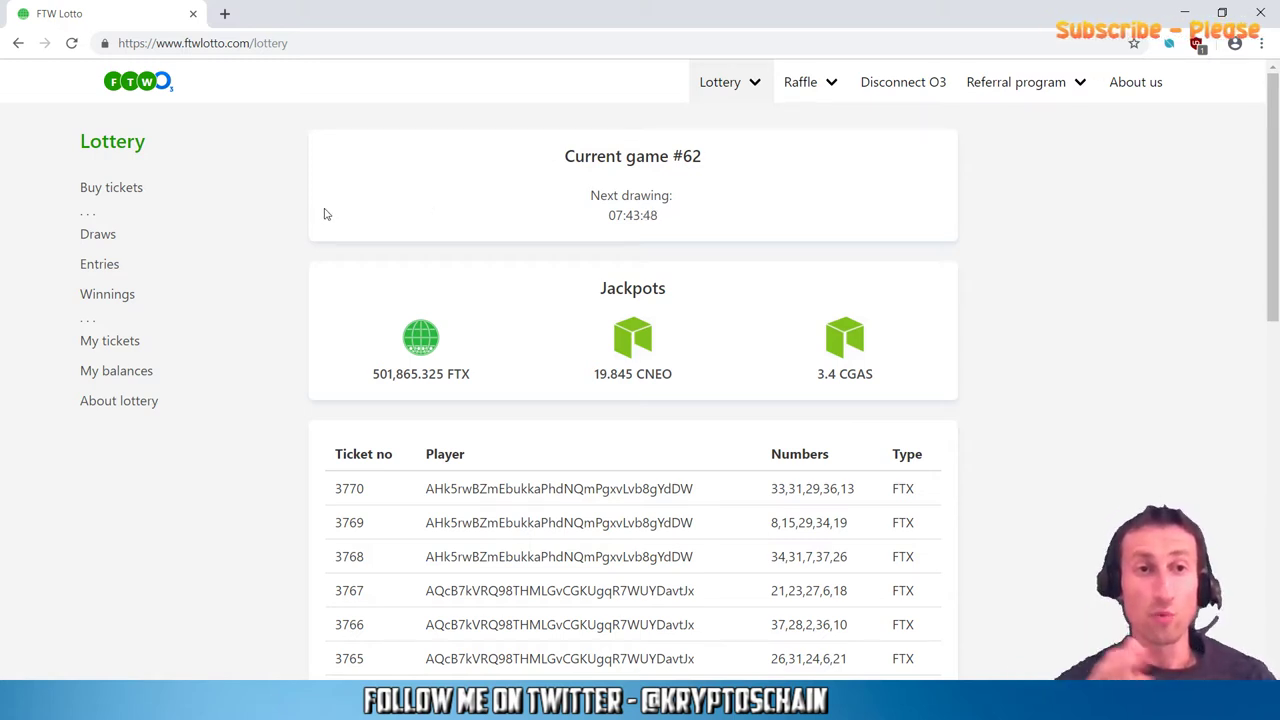
Step: On Buy tickets, pick numbers 4, 11, 10, 17 and 25 and keep the 1 FTX price
left_click(110, 189)
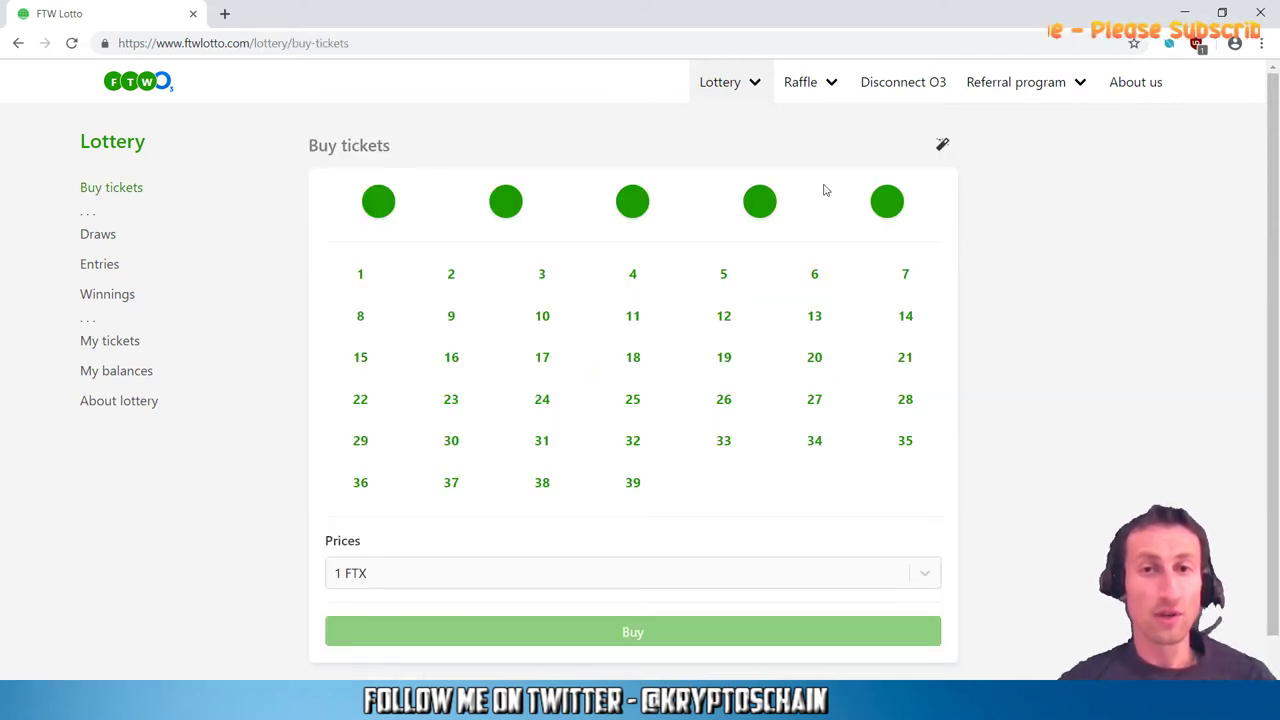
left_click(634, 275)
left_click(627, 320)
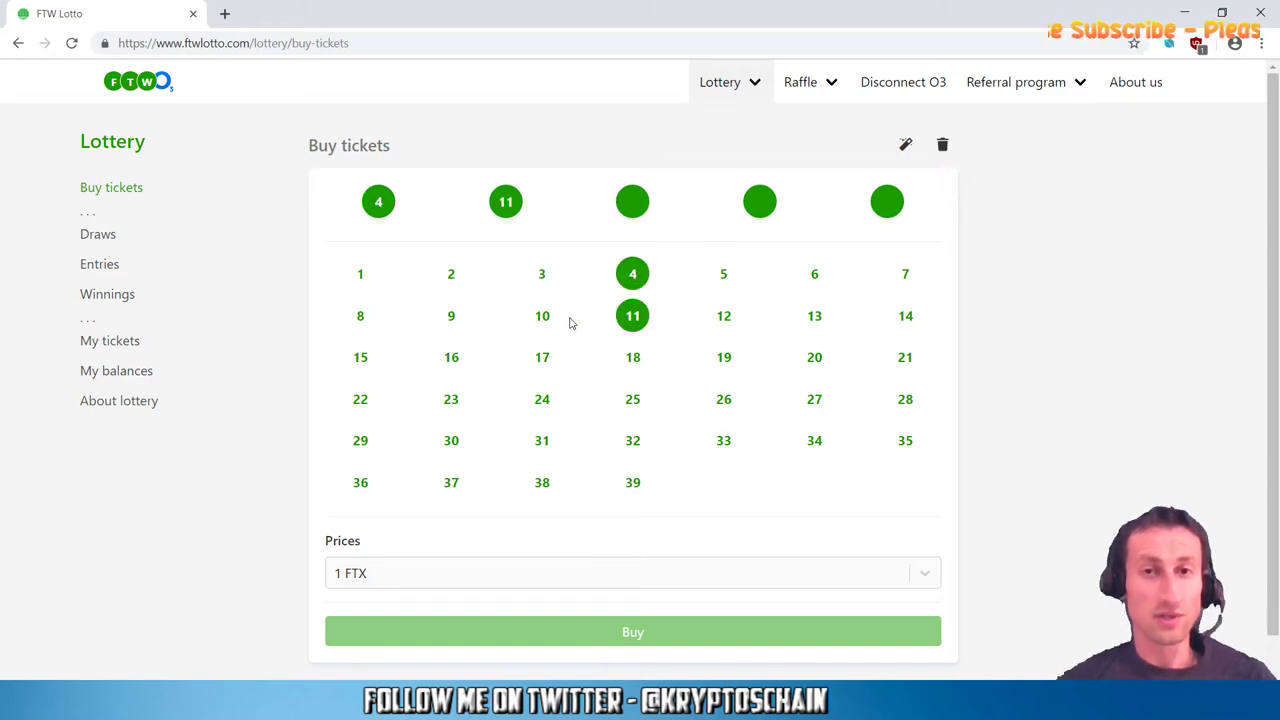
left_click(538, 322)
left_click(543, 358)
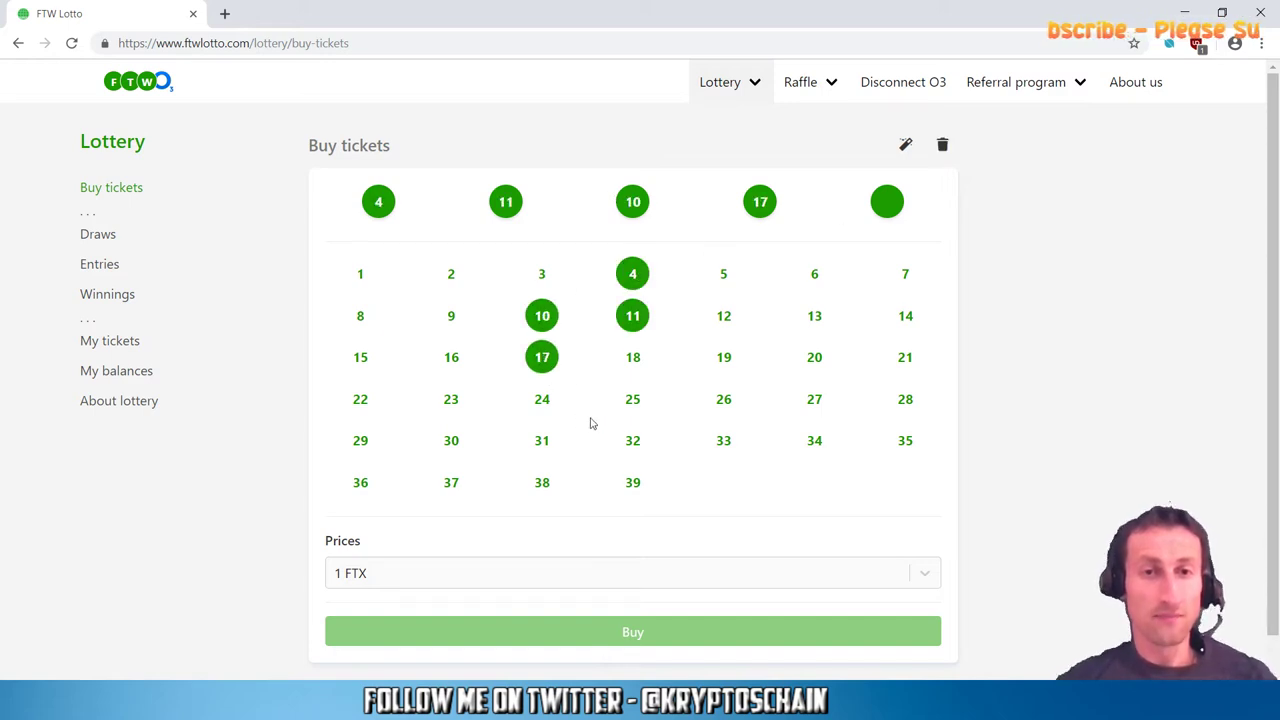
left_click(630, 400)
scroll(700, 370, "down", 1)
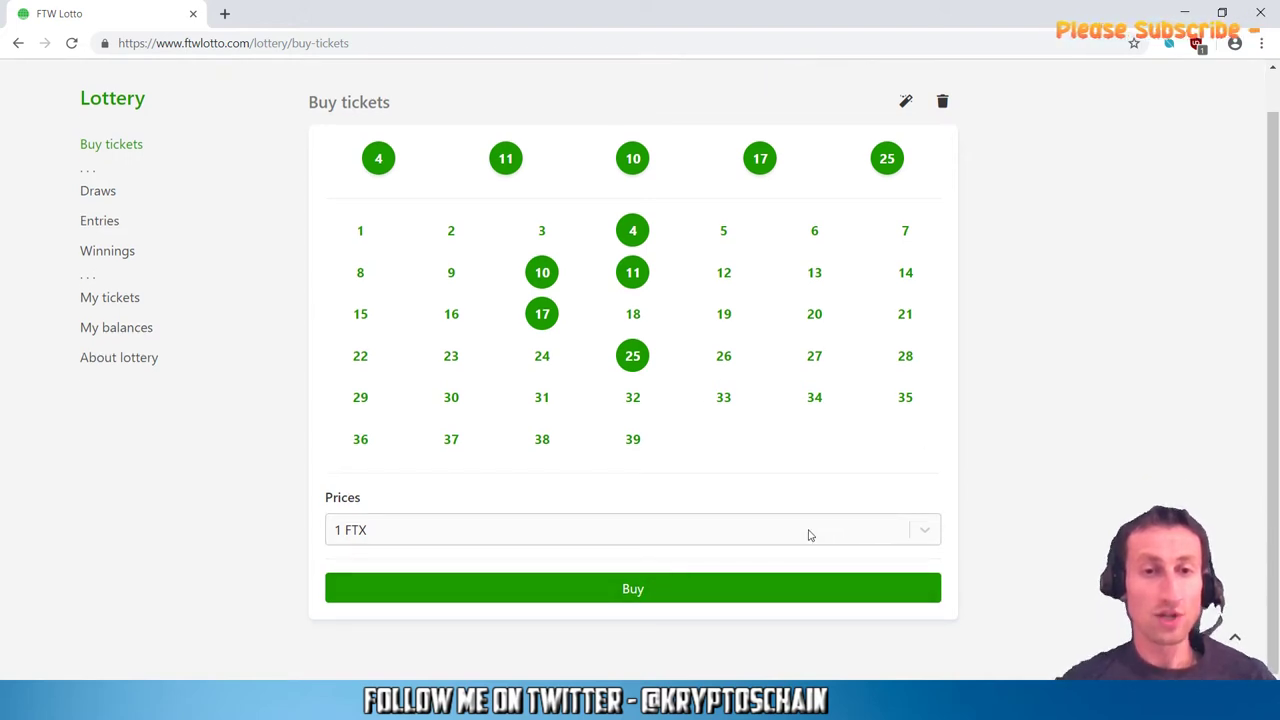
left_click(376, 536)
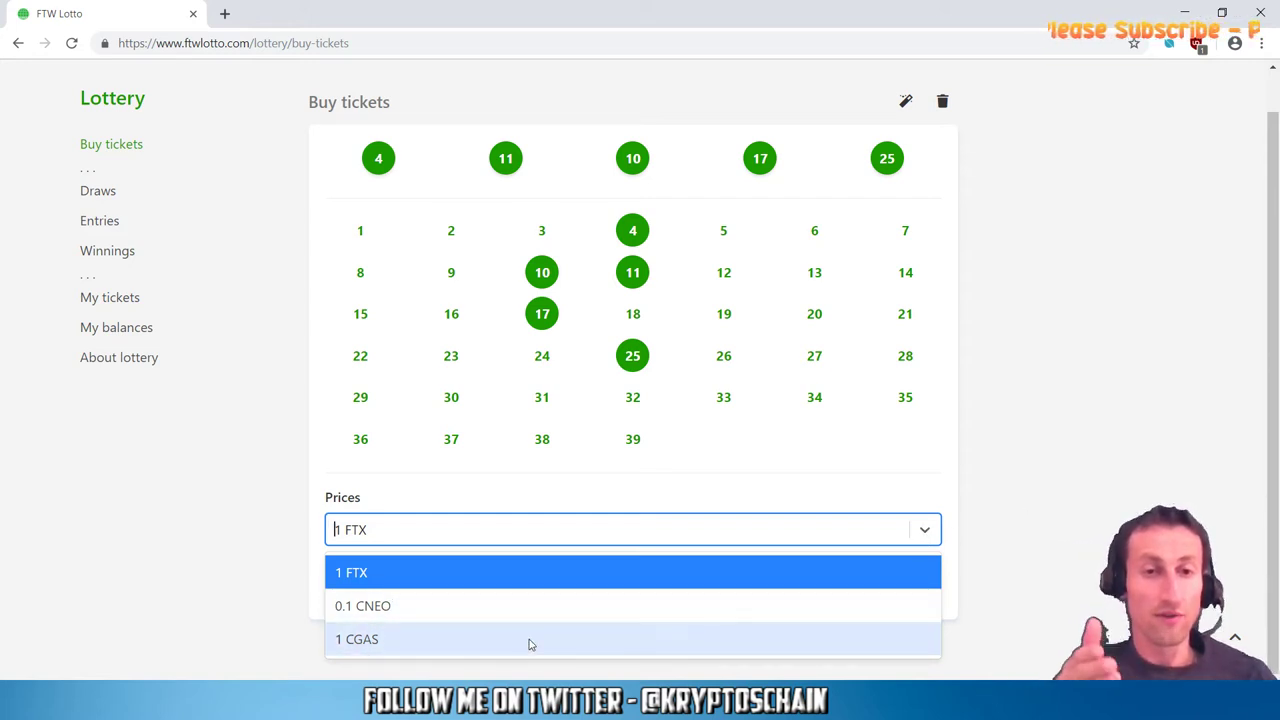
left_click(1028, 541)
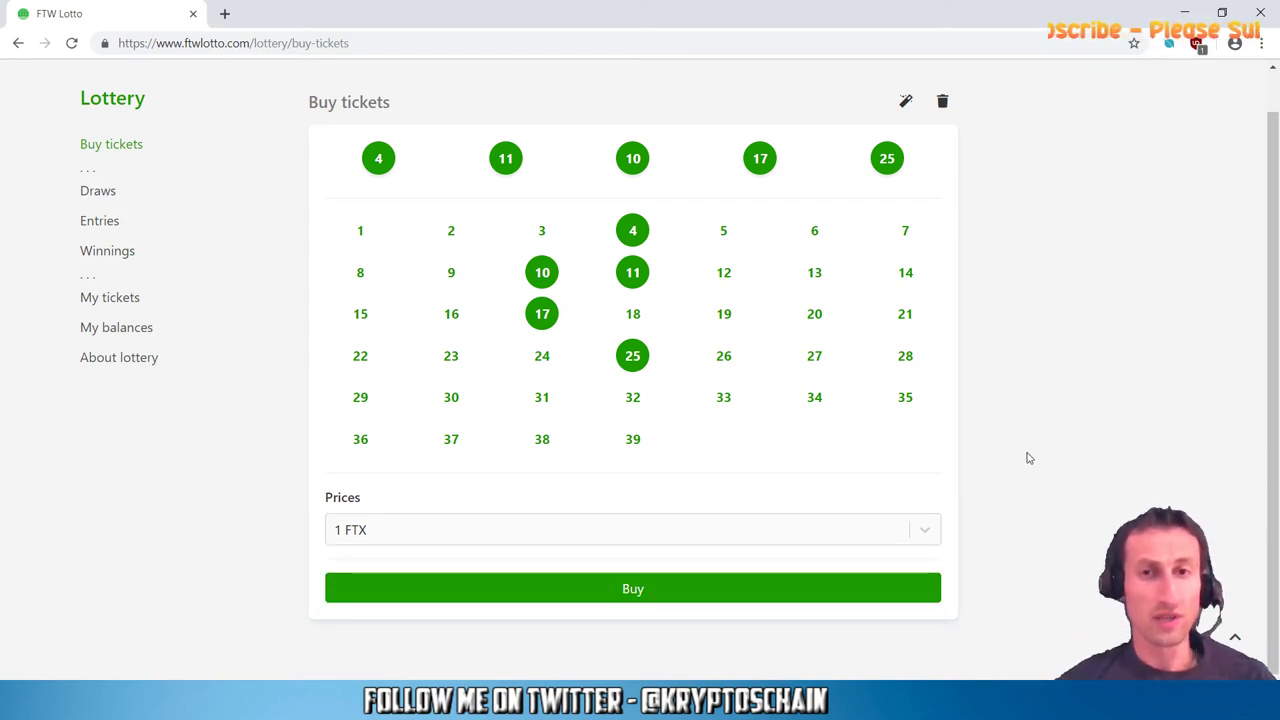
scroll(1028, 458, "up", 1)
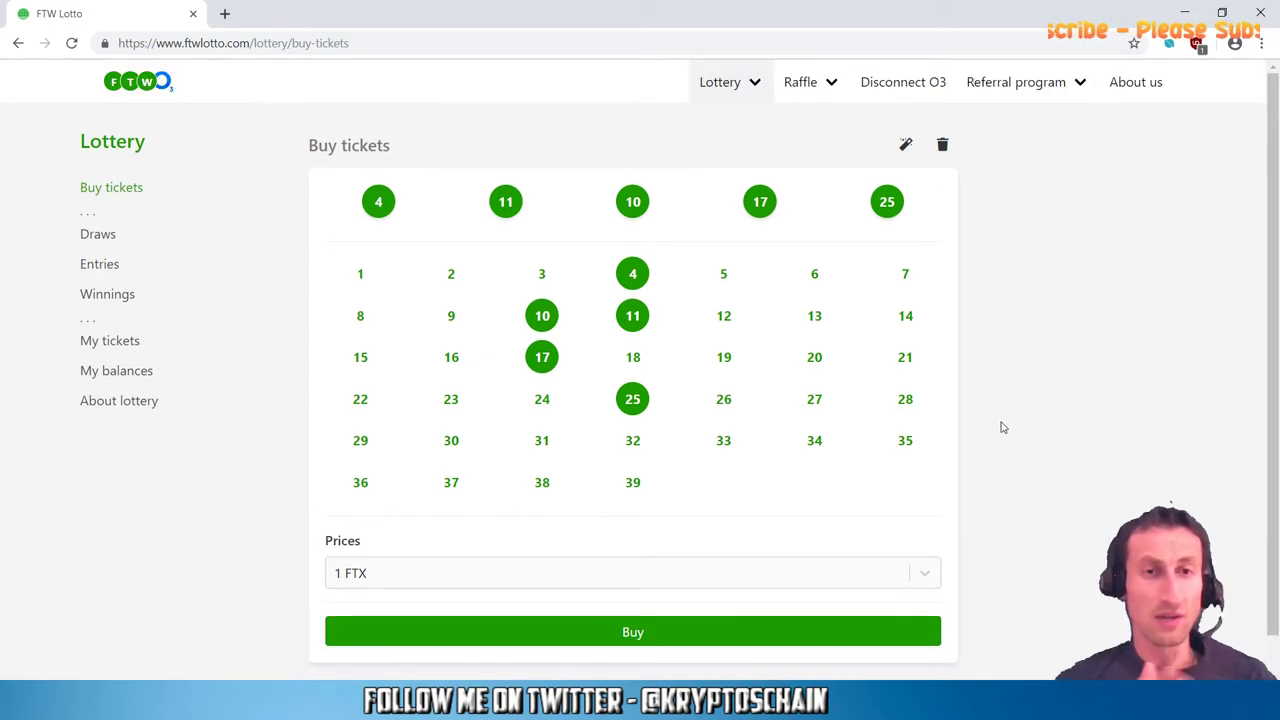
Step: In Draws, review game #61's details and winners, then close them
left_click(99, 236)
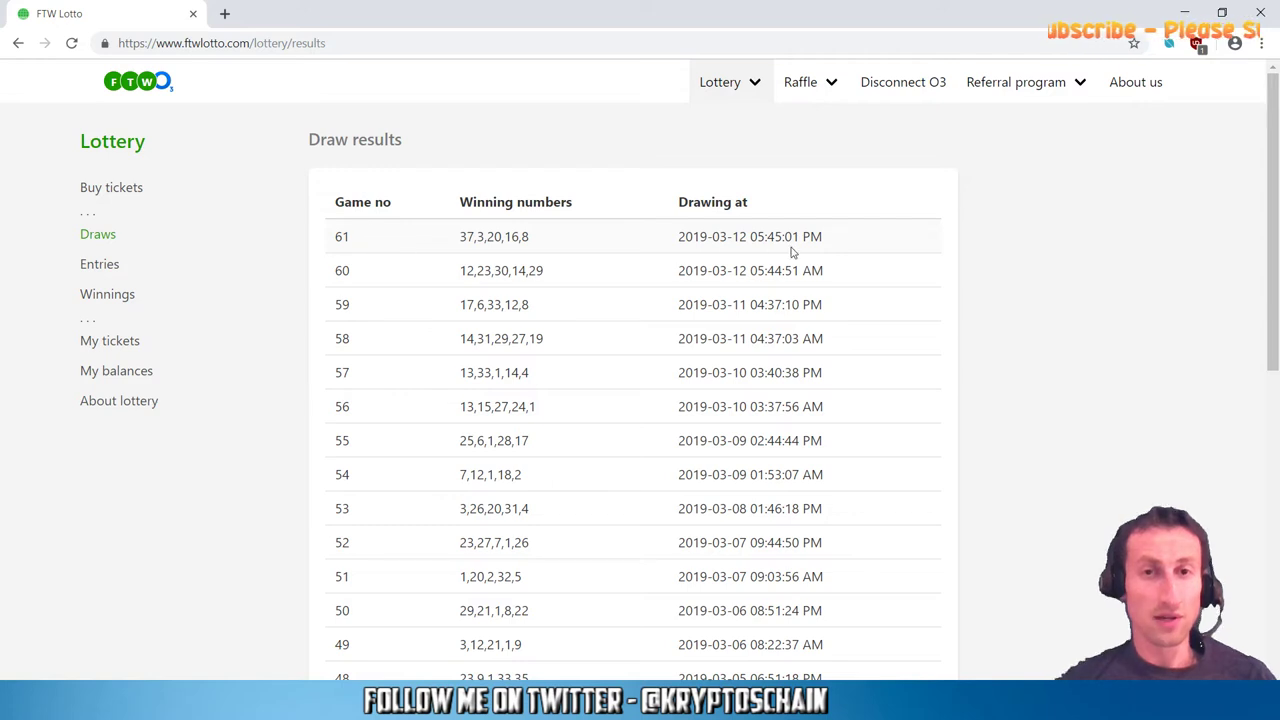
left_click(445, 240)
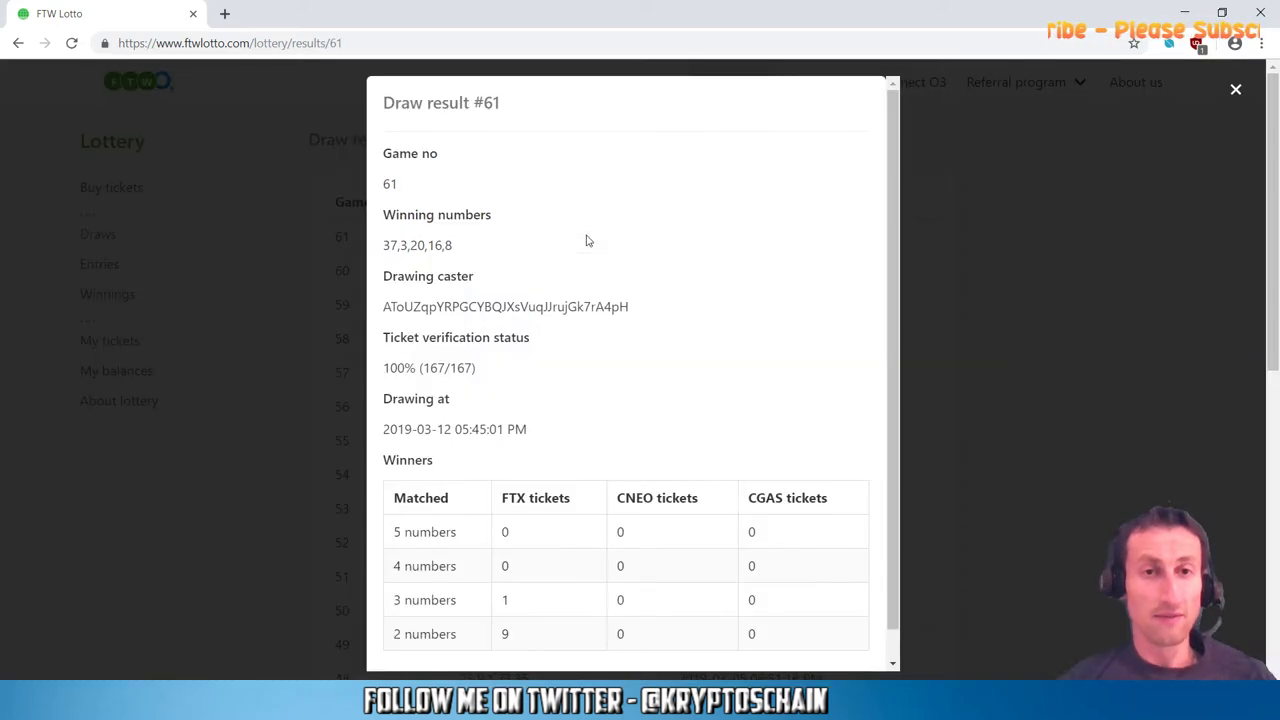
scroll(436, 558, "down", 1)
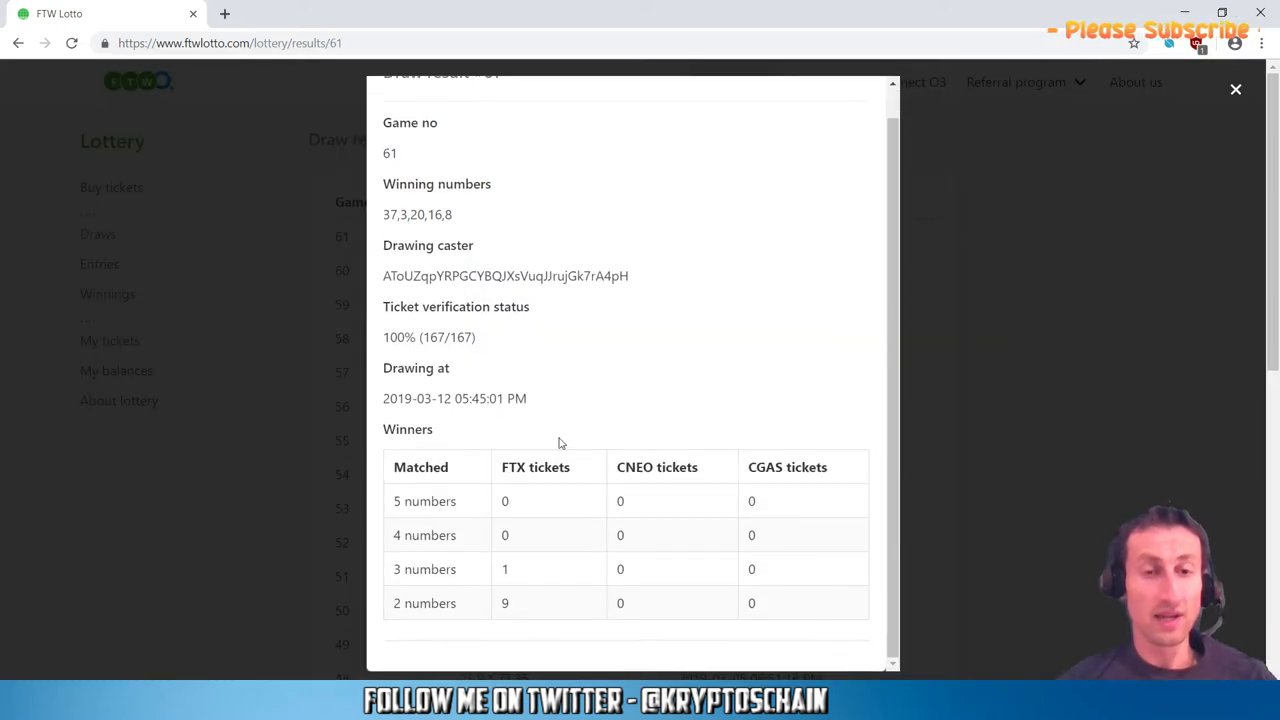
scroll(509, 399, "down", 2)
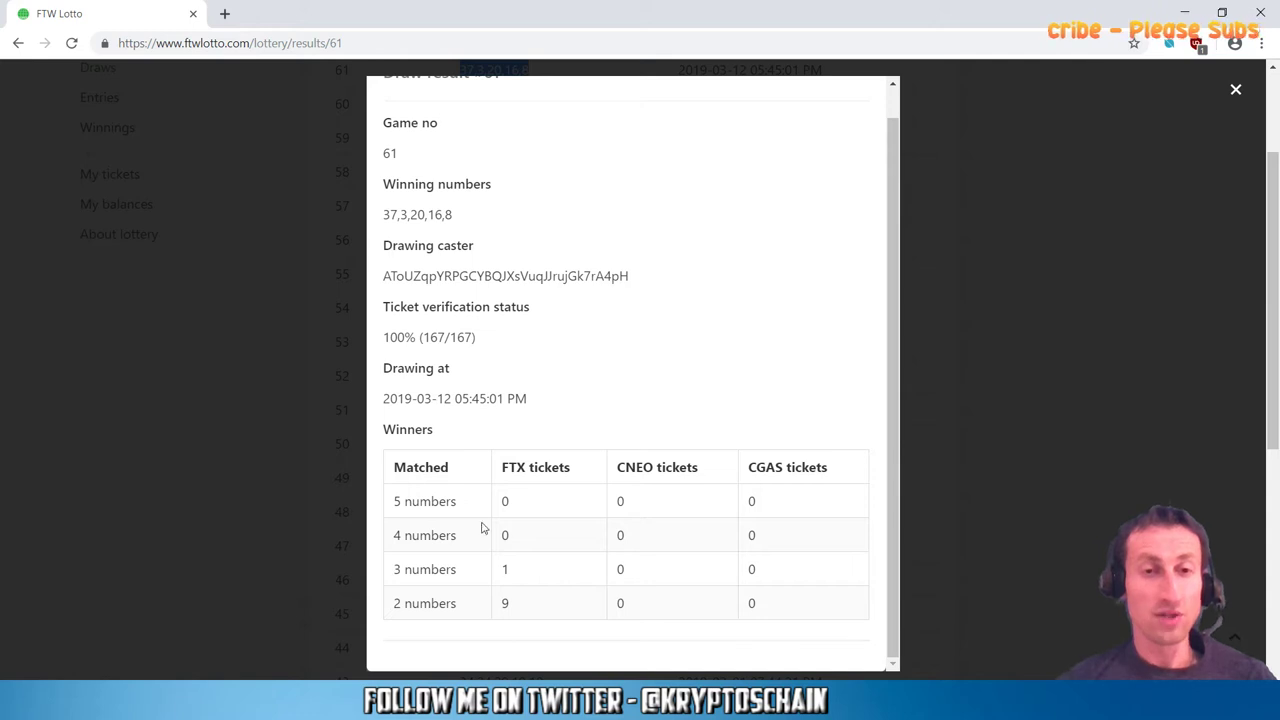
left_click_drag(403, 587, 557, 571)
left_click(457, 580)
left_click(264, 513)
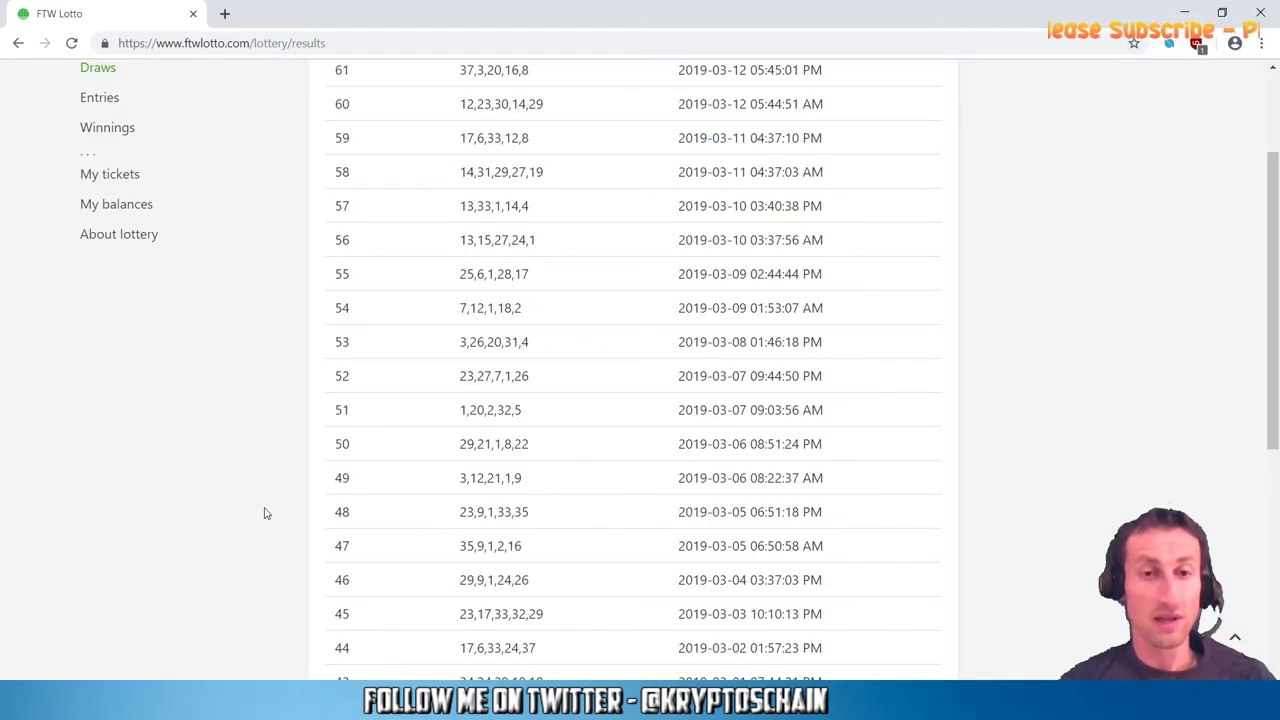
scroll(200, 350, "up", 2)
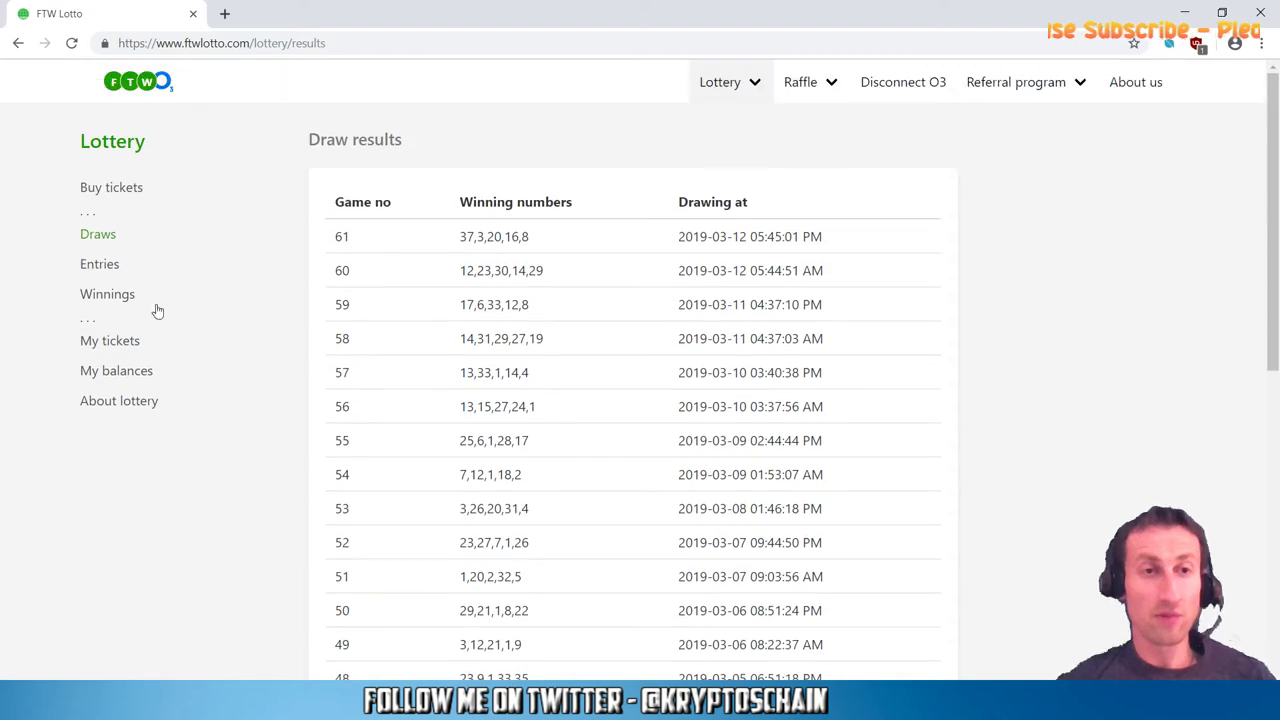
Step: In About lottery, read the prize pool table, noting the 25% shares for 3 and 5 matches
left_click(130, 401)
scroll(460, 360, "down", 2)
scroll(463, 354, "down", 3)
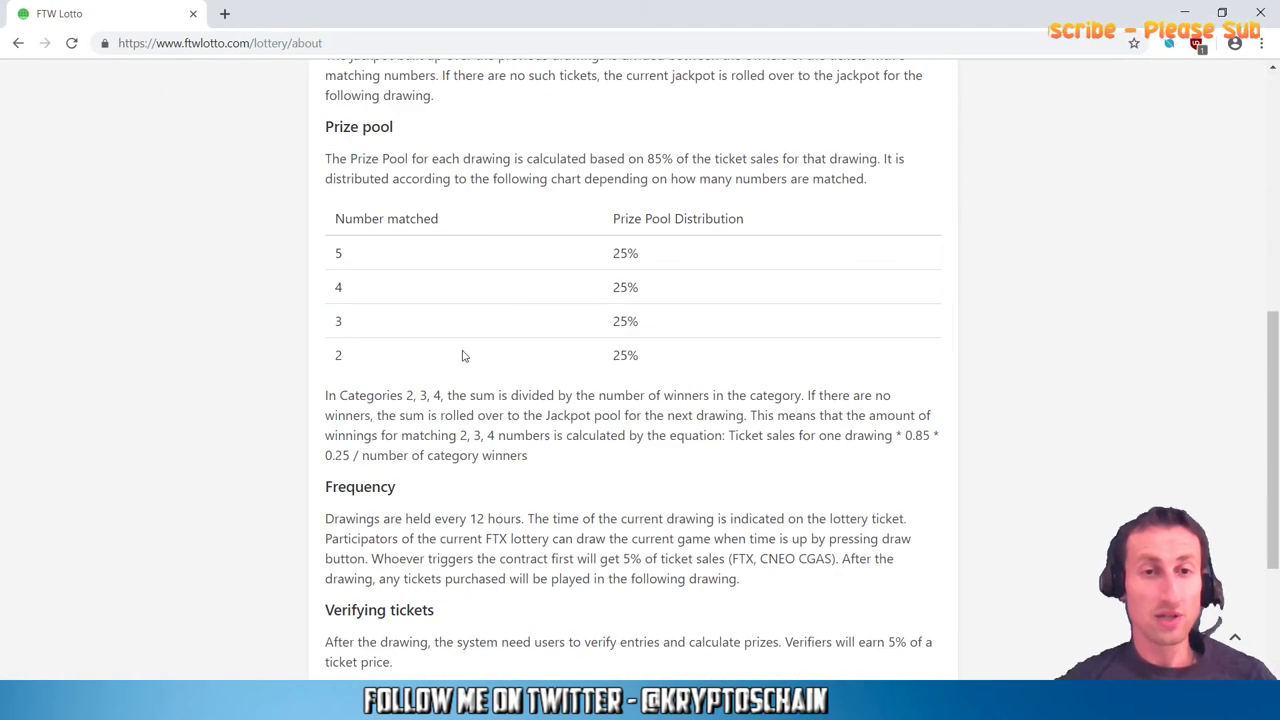
left_click_drag(700, 354, 495, 337)
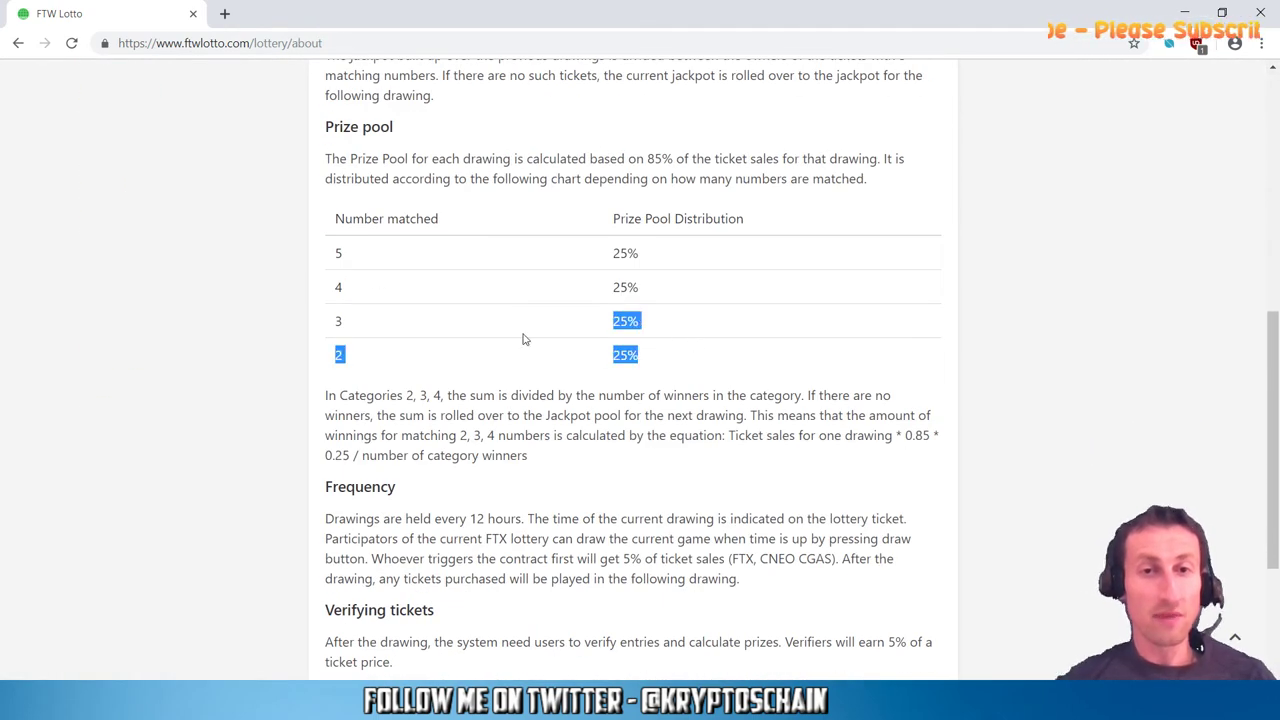
left_click(365, 331)
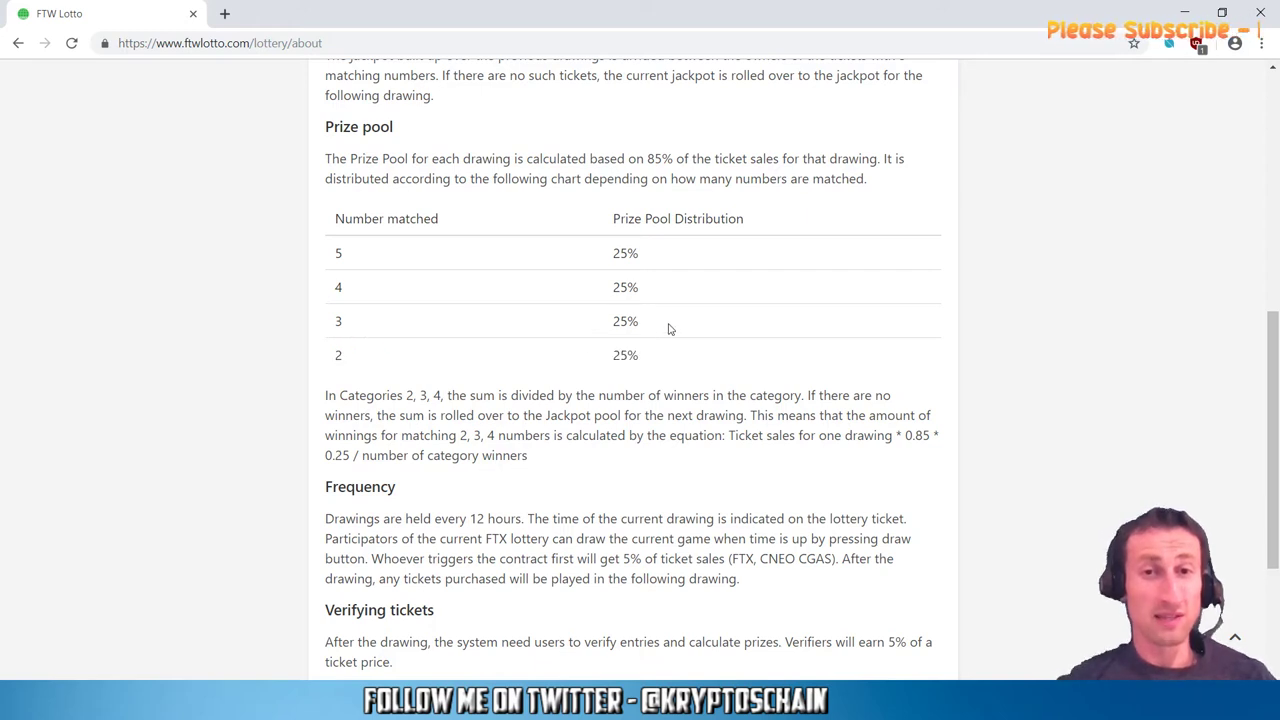
mouse_move(670, 326)
left_mouse_down()
mouse_move(387, 322)
mouse_move(663, 329)
left_mouse_up()
left_click(670, 330)
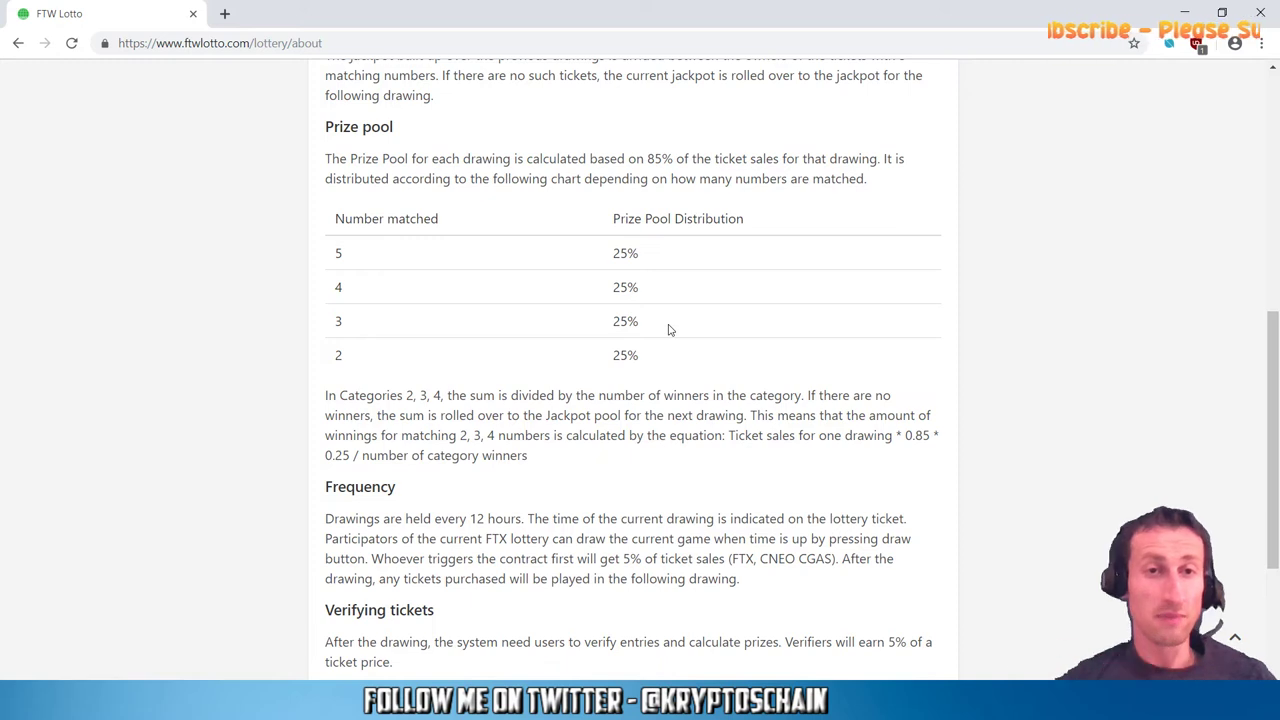
left_click_drag(670, 330, 334, 321)
left_click(367, 325)
left_click_drag(665, 325, 321, 335)
left_click(653, 333)
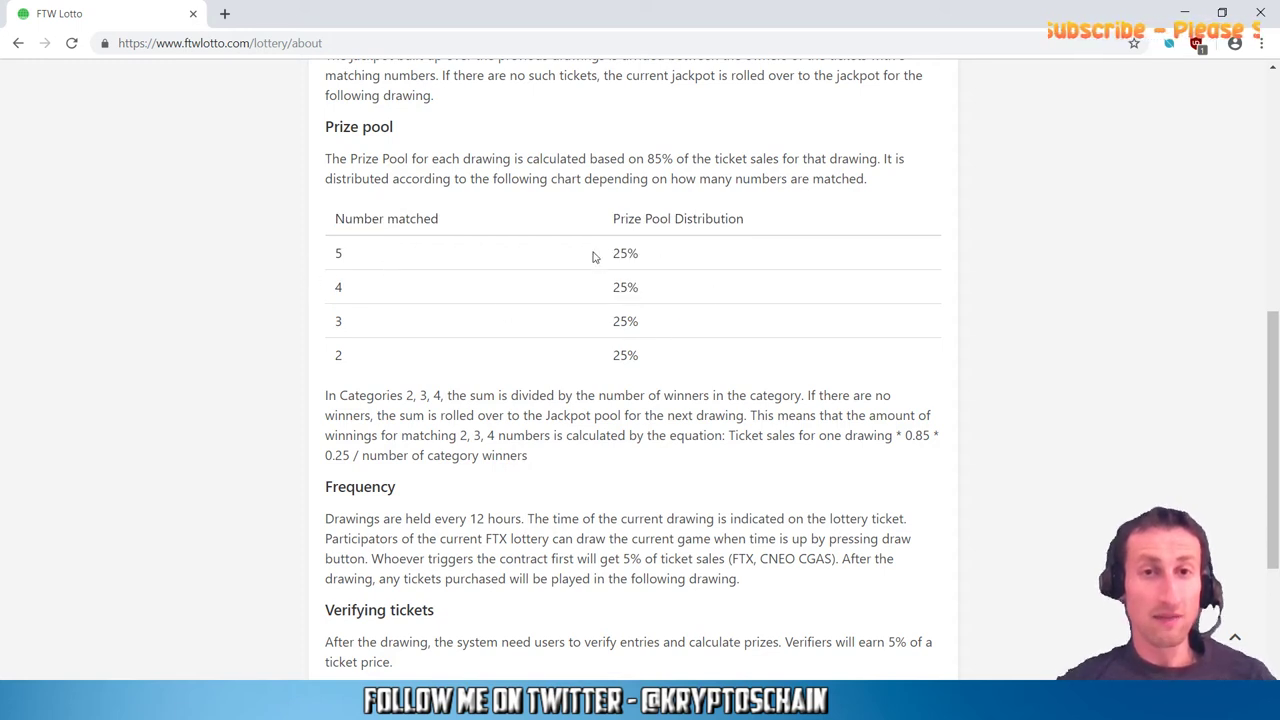
left_click_drag(598, 254, 668, 254)
left_click(668, 256)
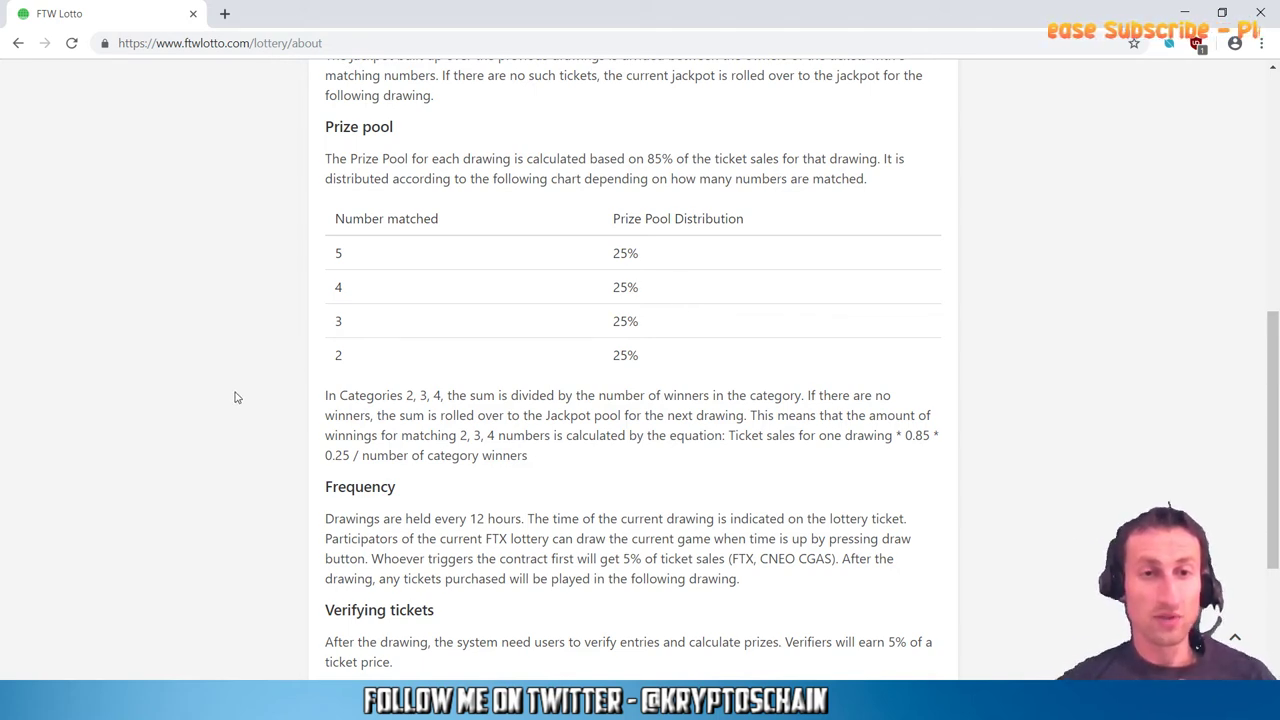
scroll(248, 397, "up", 6)
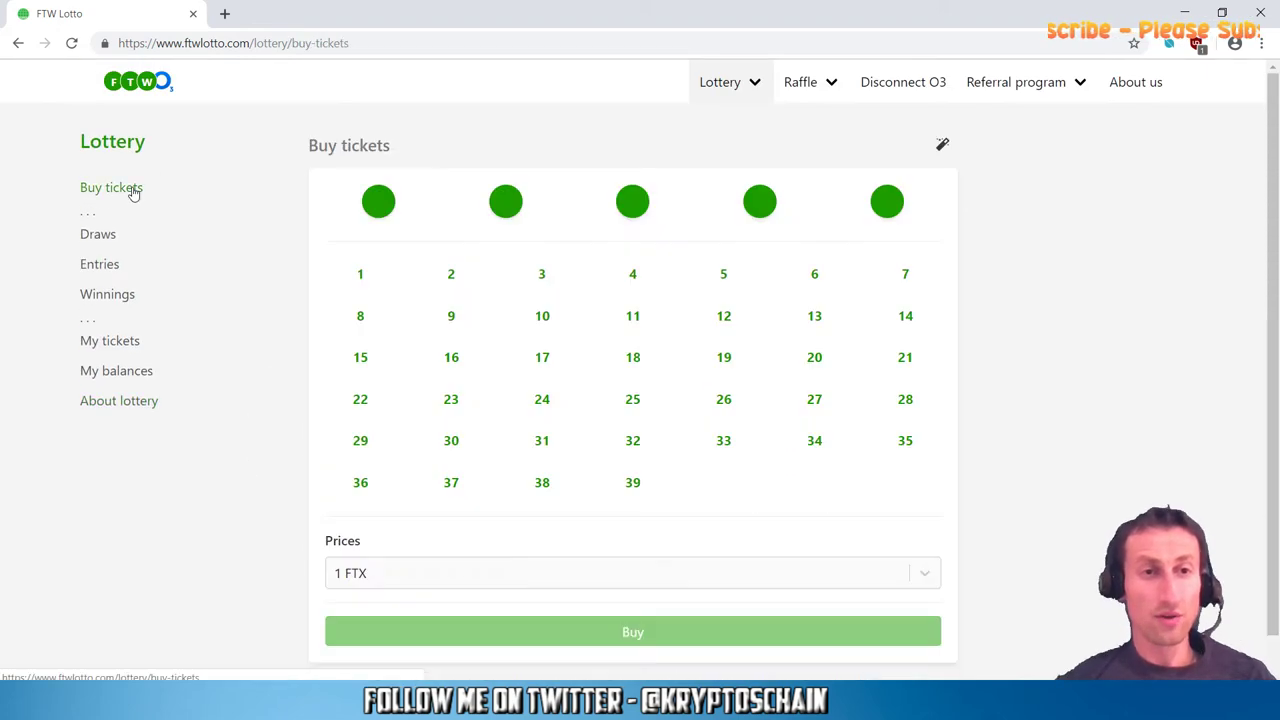
Step: Open Entries and inspect ticket 3770's details, whose game is live, then close them
left_click(95, 238)
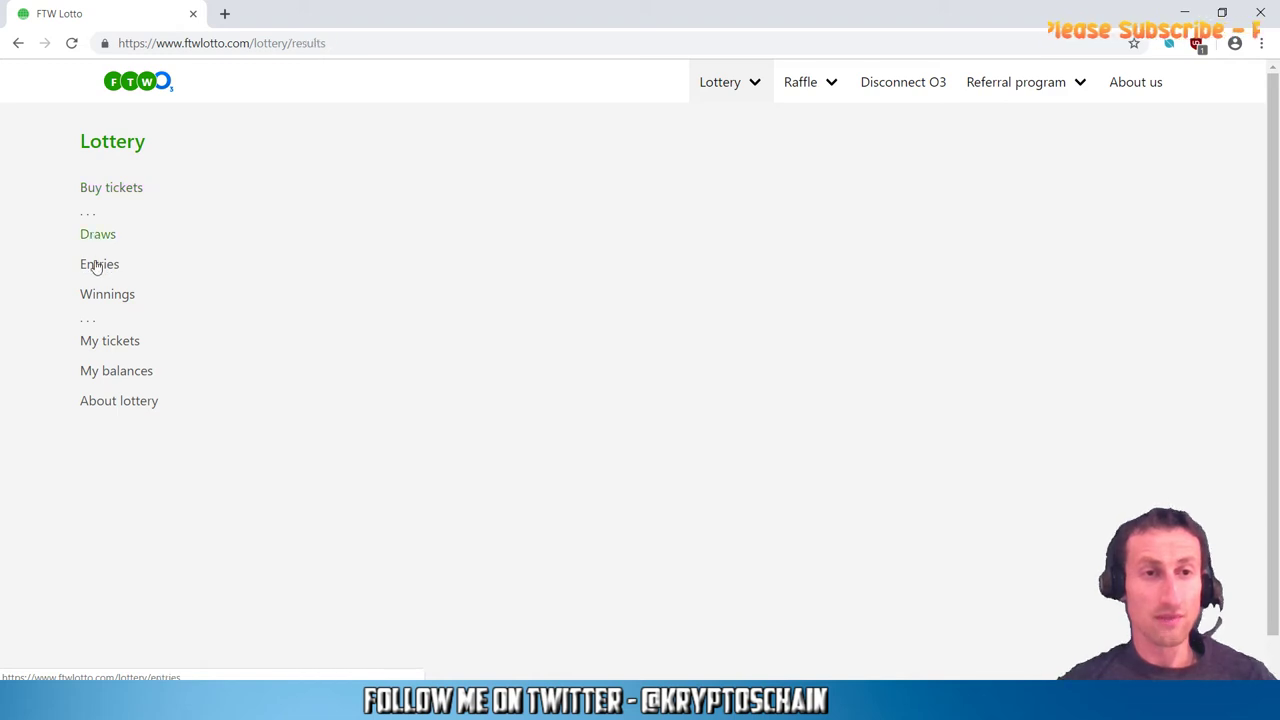
left_click(106, 266)
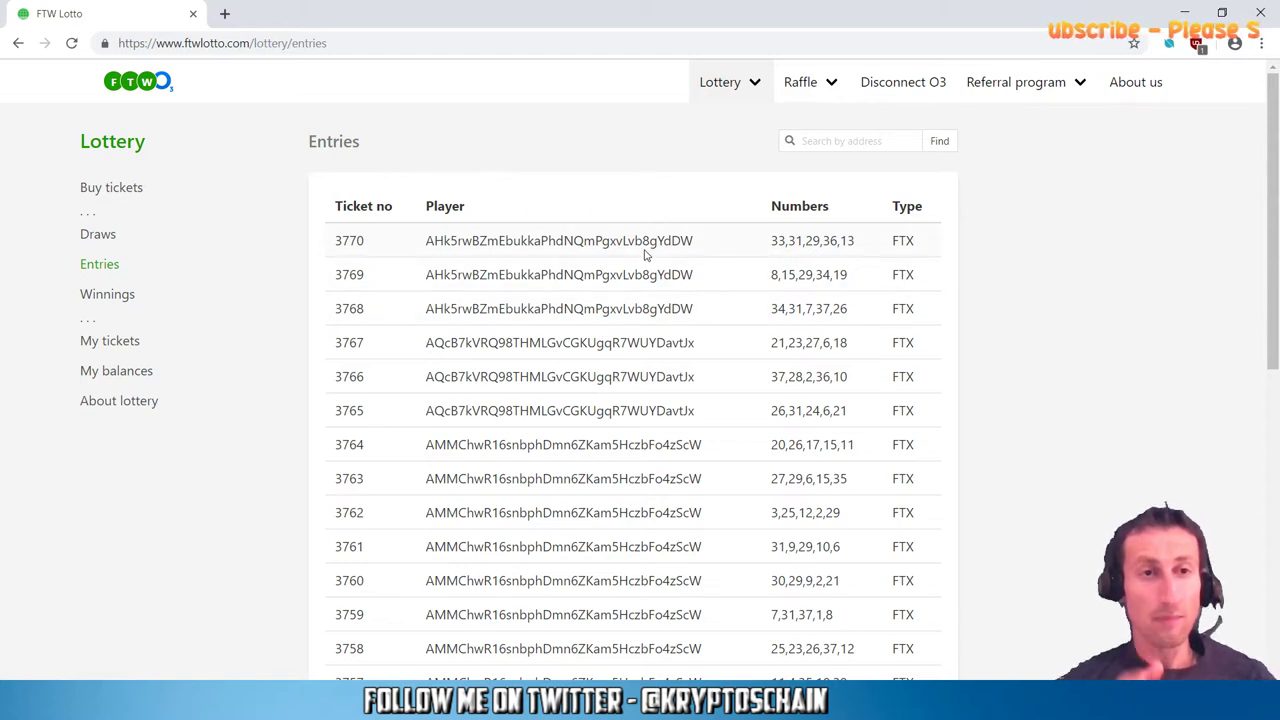
left_click(703, 241)
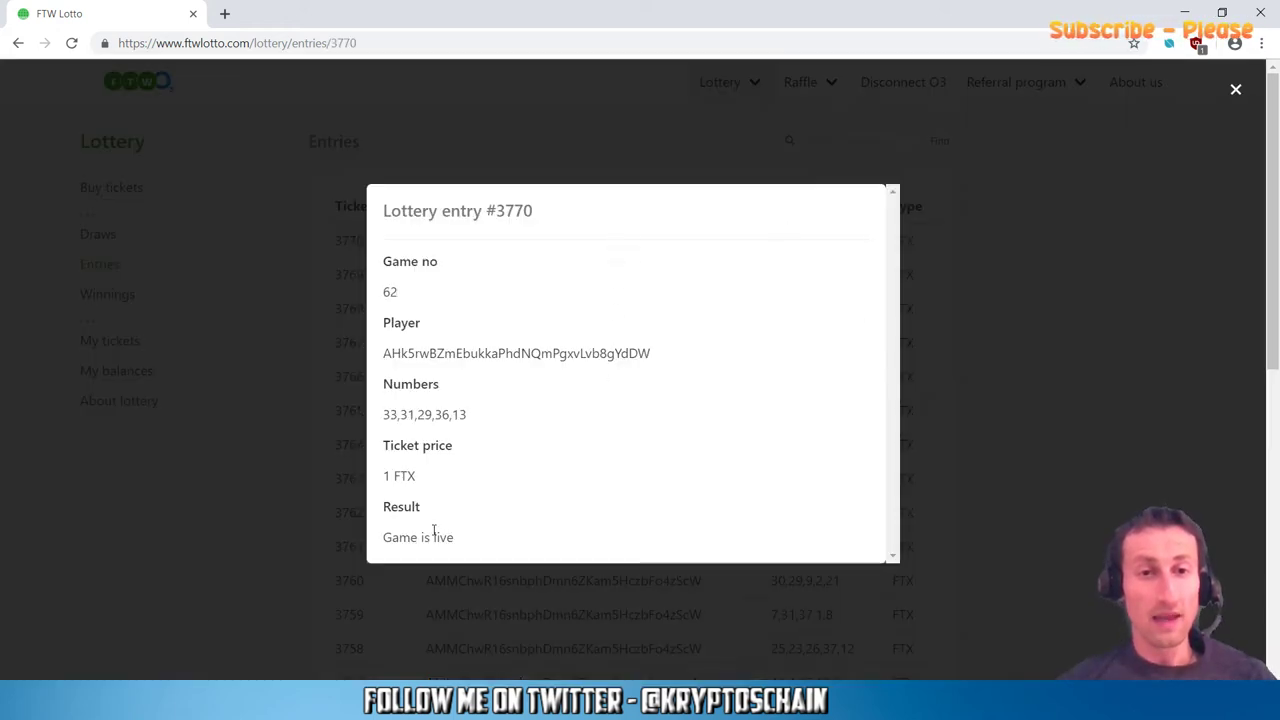
left_click_drag(383, 547, 460, 549)
left_click(460, 556)
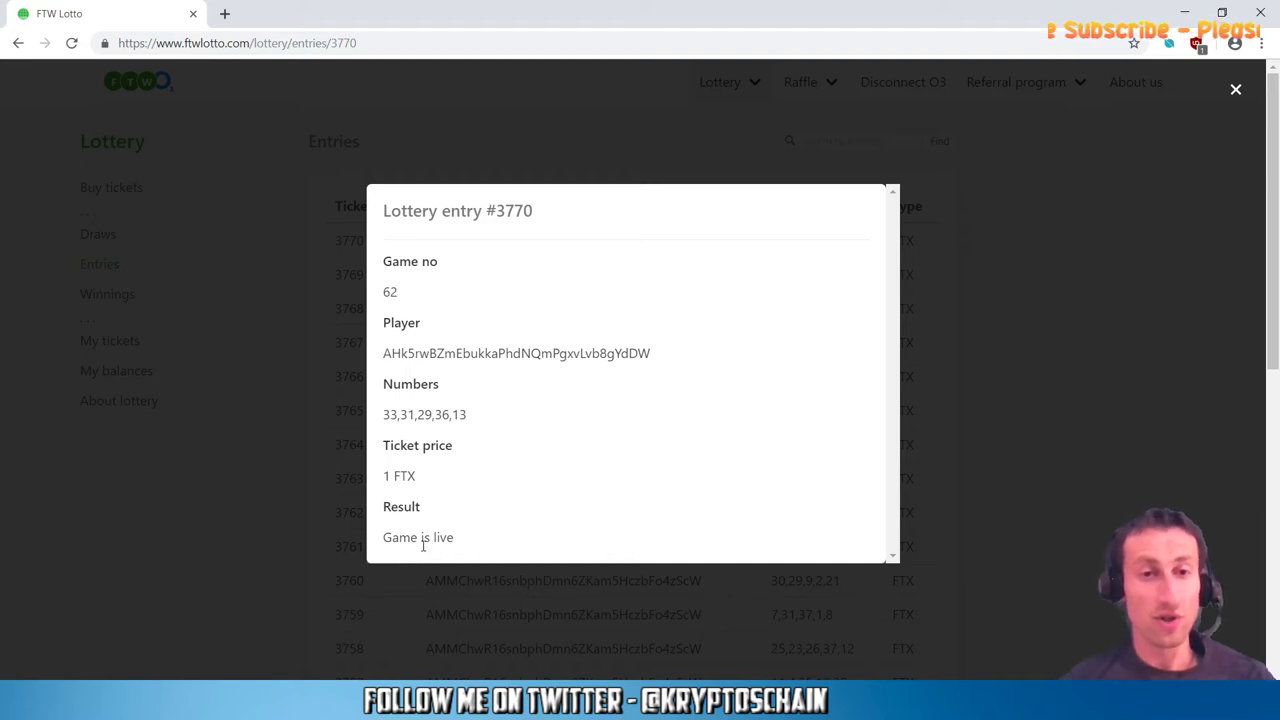
left_click(982, 429)
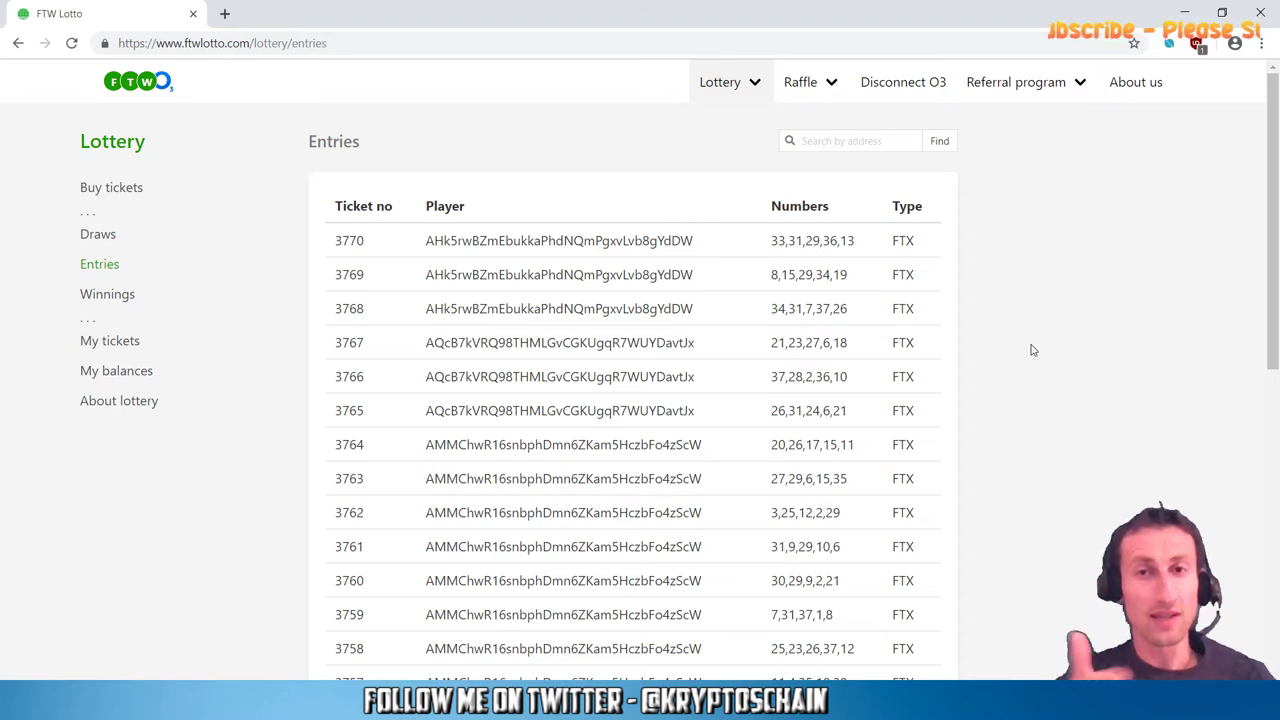
left_click(138, 410)
scroll(826, 356, "down", 1)
scroll(826, 356, "down", 3)
scroll(517, 269, "up", 1)
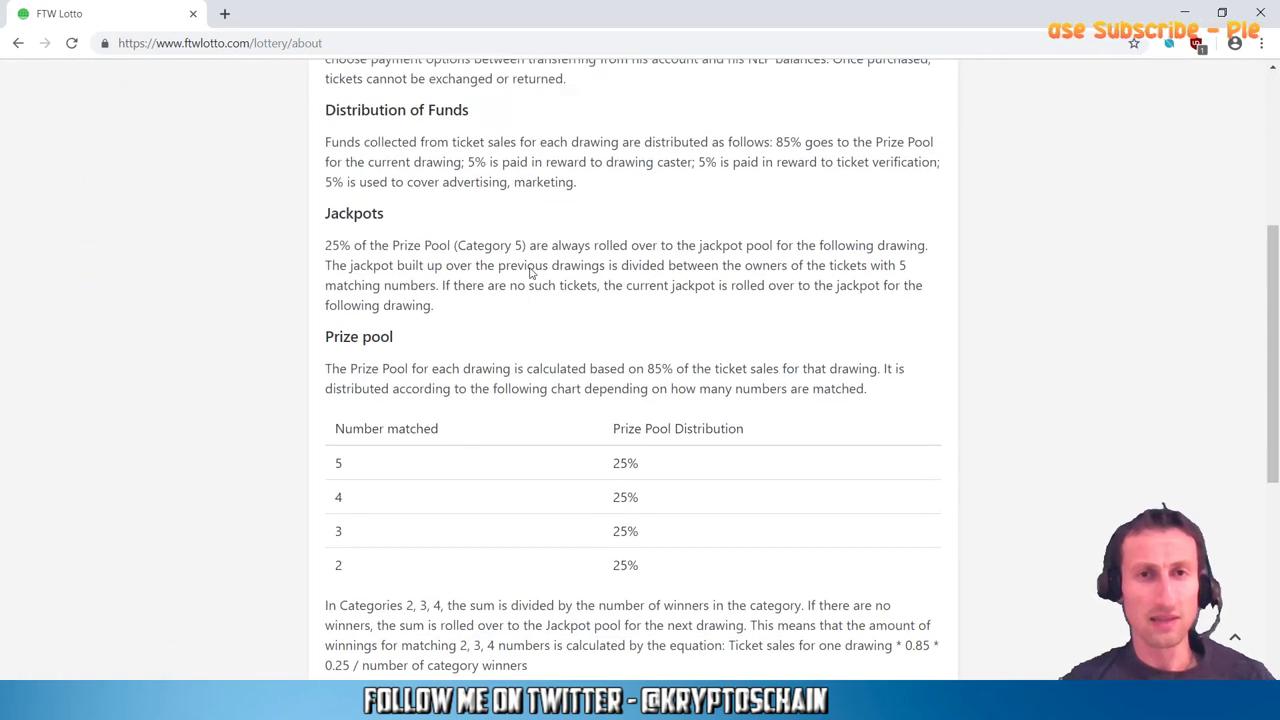
left_click_drag(444, 184, 575, 225)
left_click(689, 218)
left_click_drag(697, 202, 767, 226)
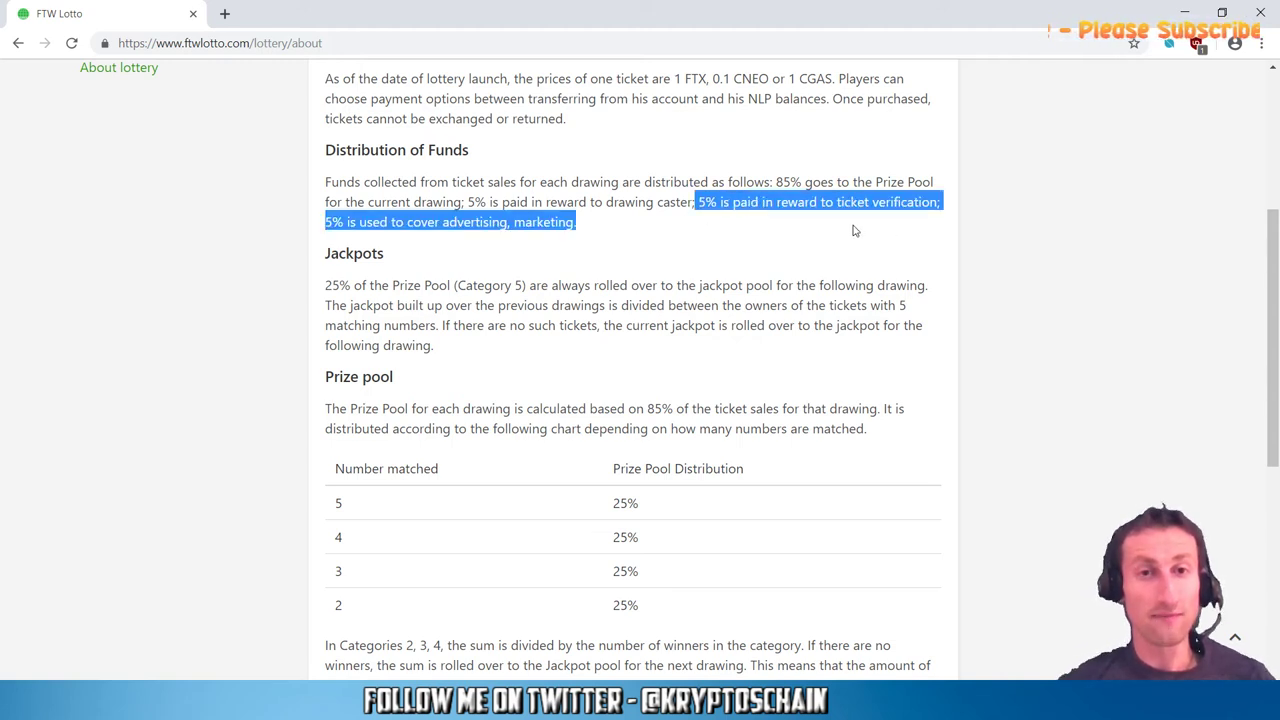
left_click_drag(629, 237, 324, 178)
left_click(601, 235)
left_click(323, 177)
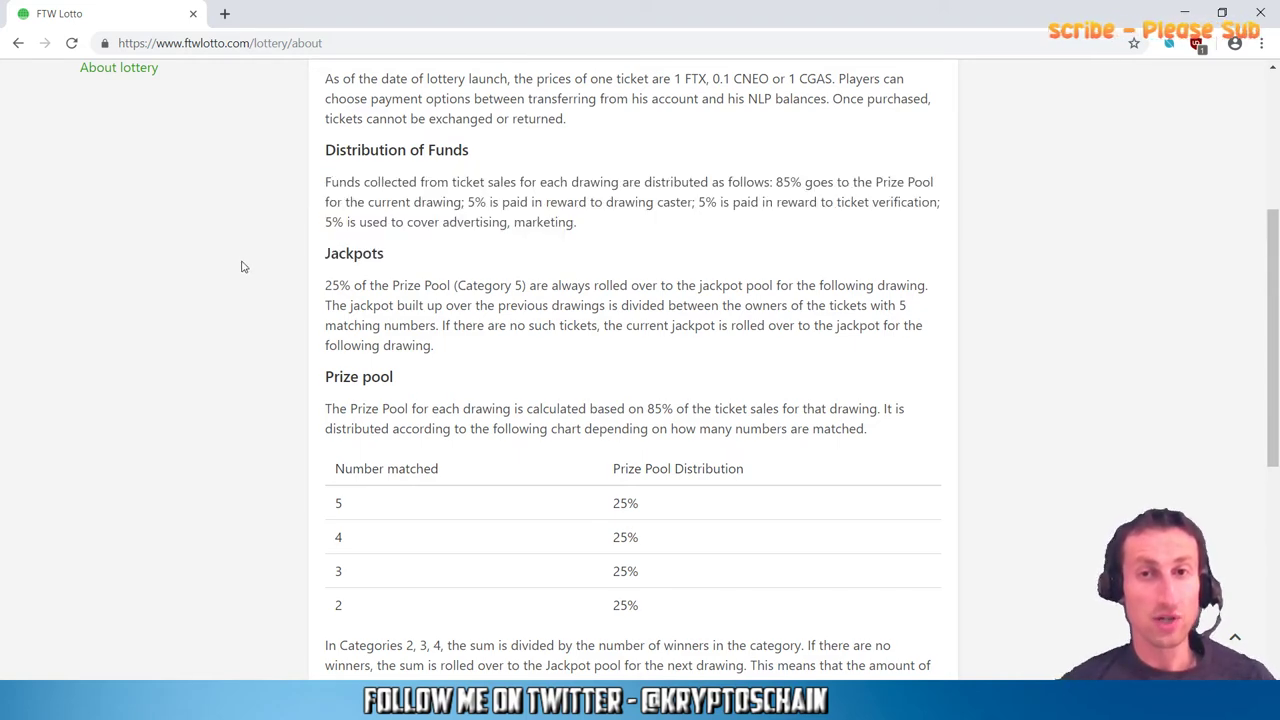
scroll(241, 290, "up", 3)
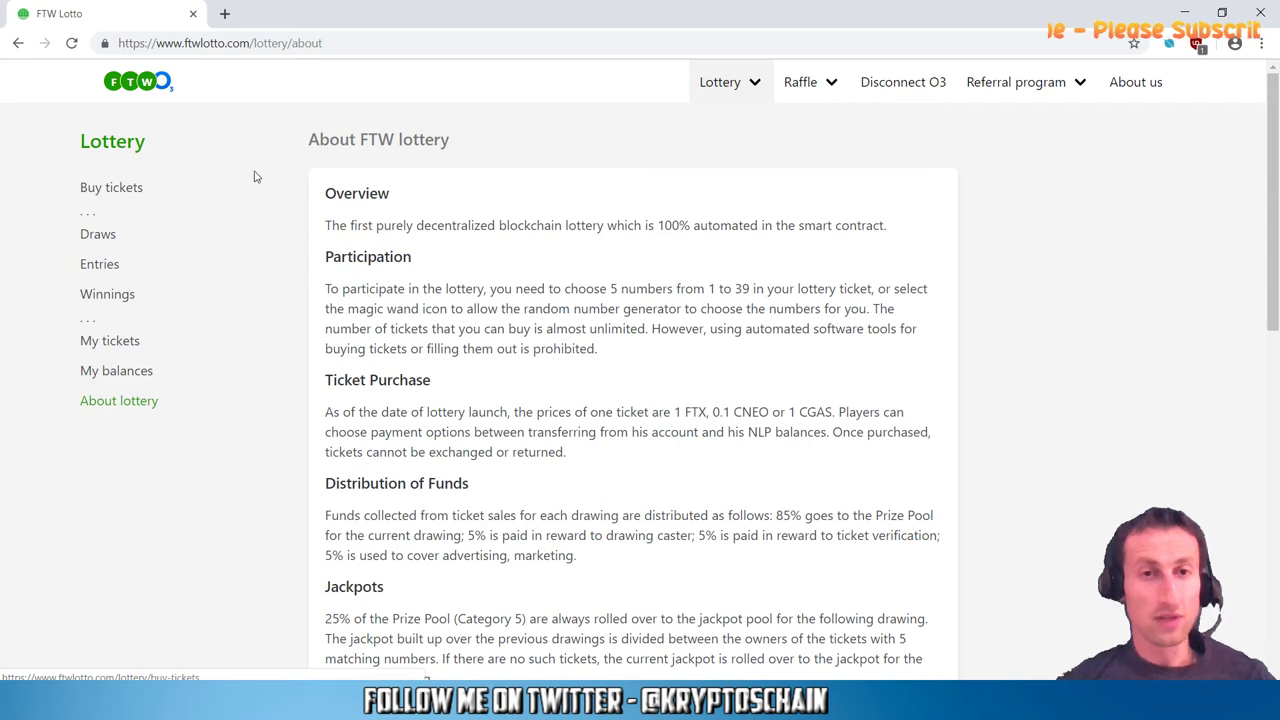
Step: Browse the Winners table, including ticket 3614, then go to My tickets
left_click(96, 296)
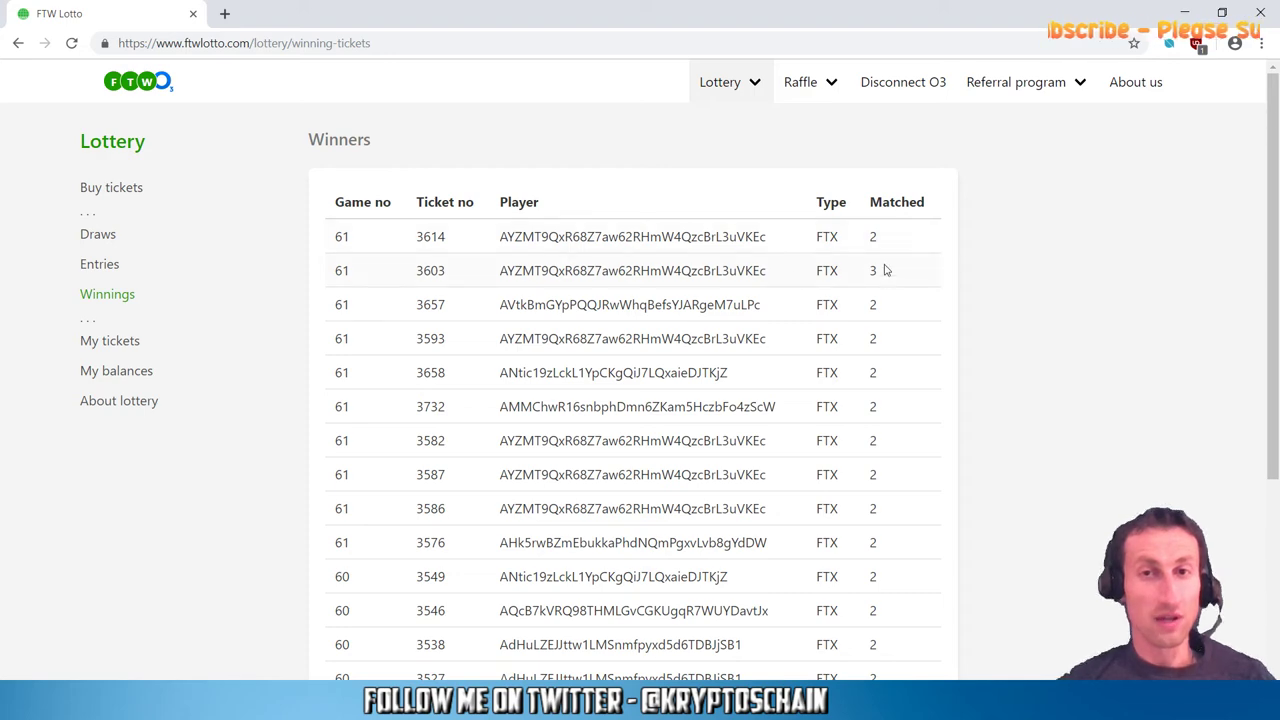
scroll(885, 250, "down", 1)
scroll(382, 188, "down", 3)
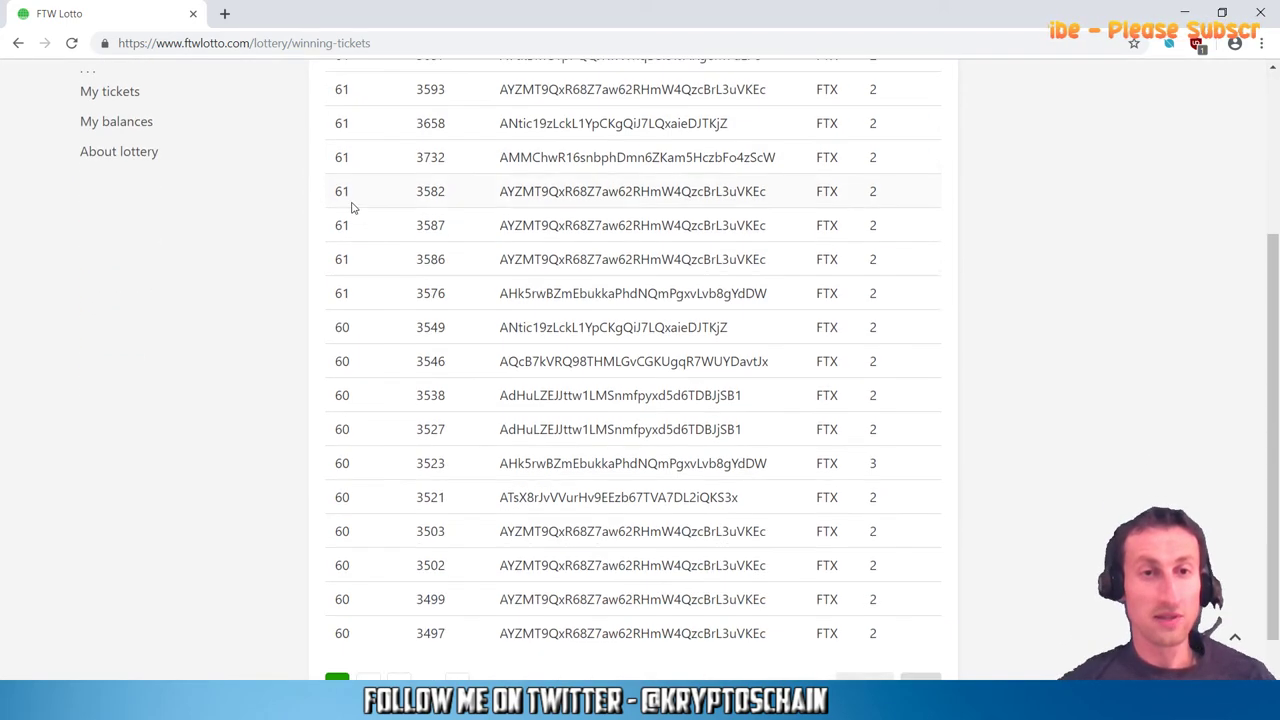
scroll(310, 420, "up", 4)
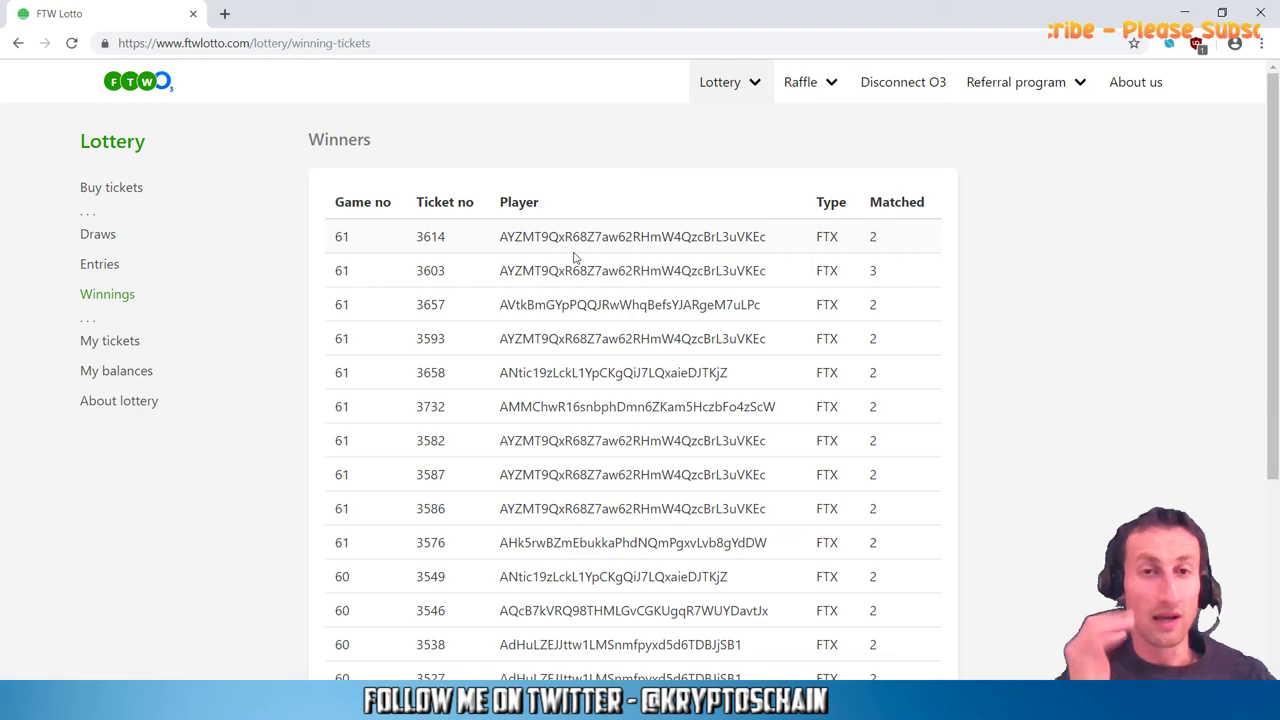
left_click_drag(502, 232, 766, 237)
left_click(766, 237)
left_click(245, 340)
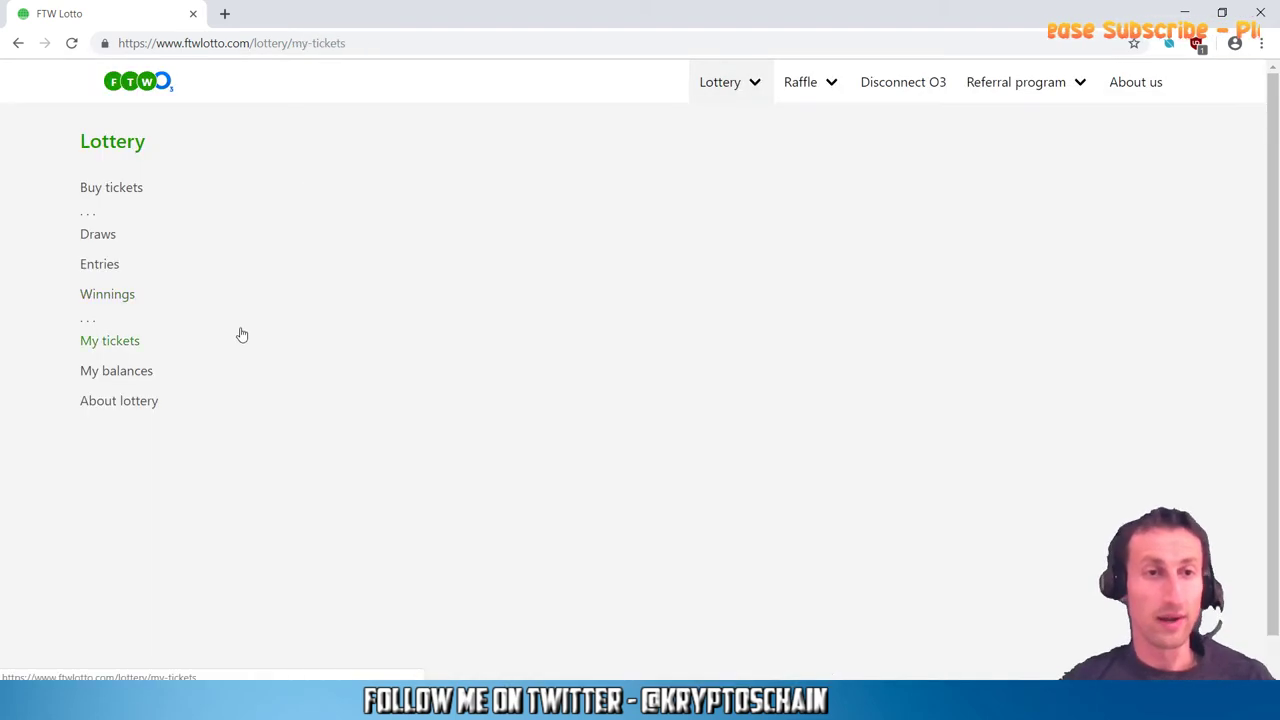
Step: On Buy tickets, auto-pick random numbers until the ticket reads 27, 29, 18, 23, 24
left_click(104, 191)
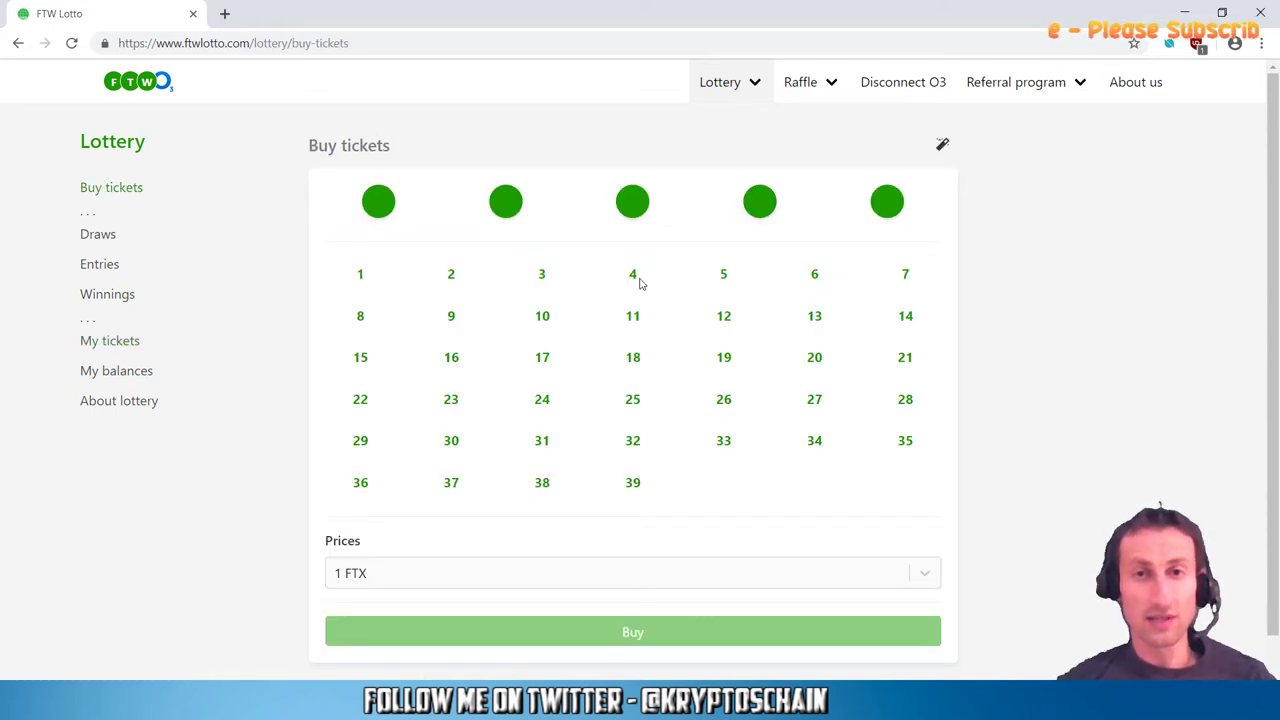
scroll(635, 285, "down", 1)
scroll(880, 172, "up", 1)
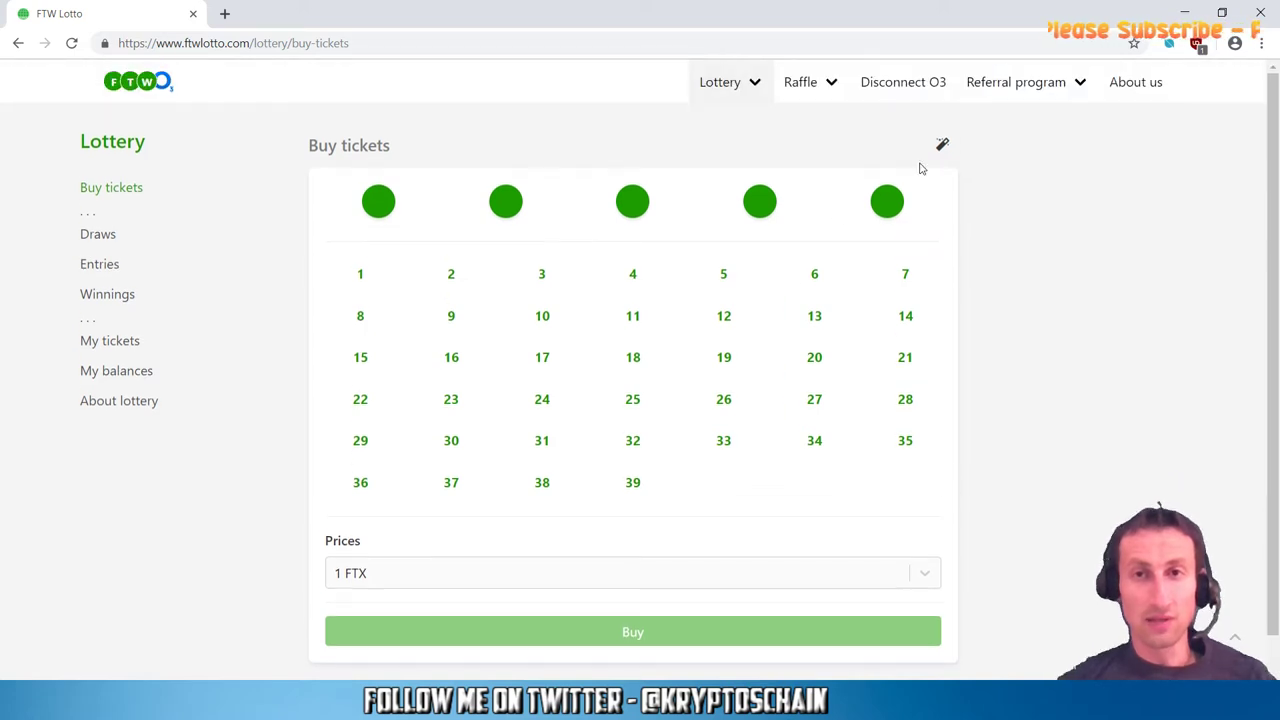
left_click(941, 147)
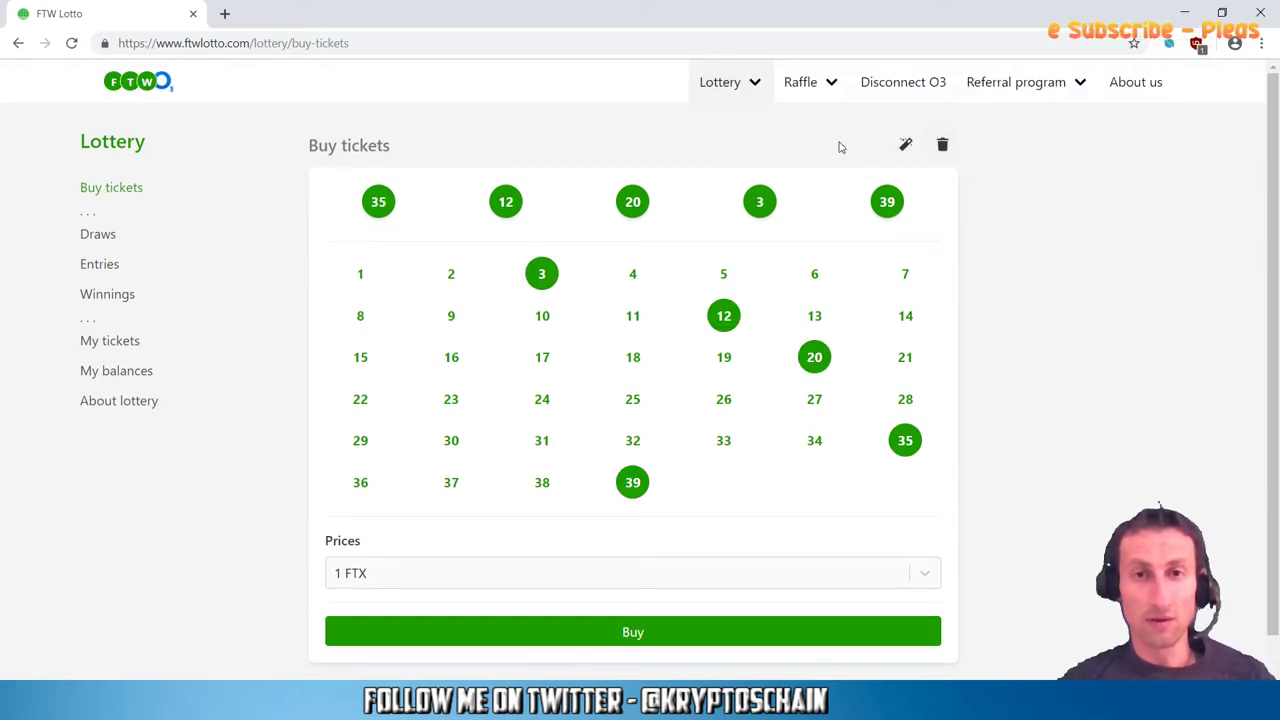
left_click(906, 152)
left_click(906, 152)
left_click(906, 152)
left_click(906, 152)
left_click(906, 152)
left_click(906, 152)
left_click(906, 152)
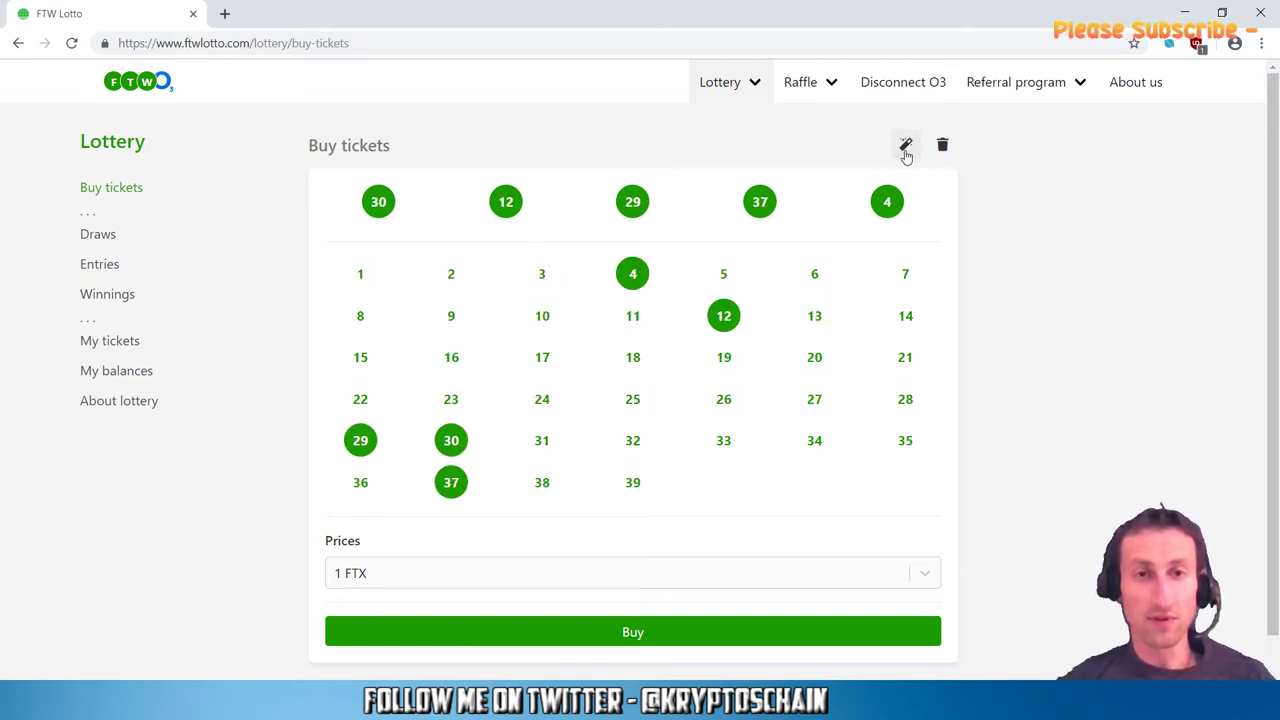
left_click(906, 152)
left_click(906, 152)
Step: Buy the 1 FTX ticket and confirm it in the Review dialog
scroll(998, 227, "down", 1)
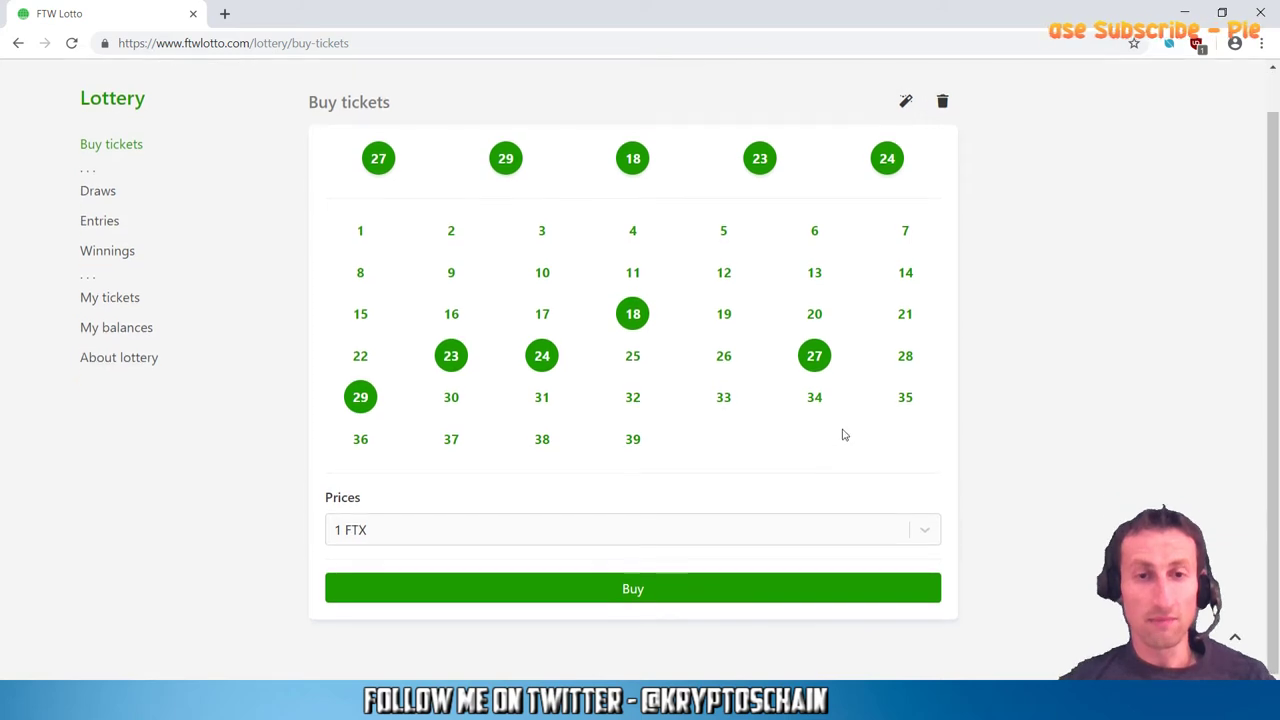
left_click(666, 590)
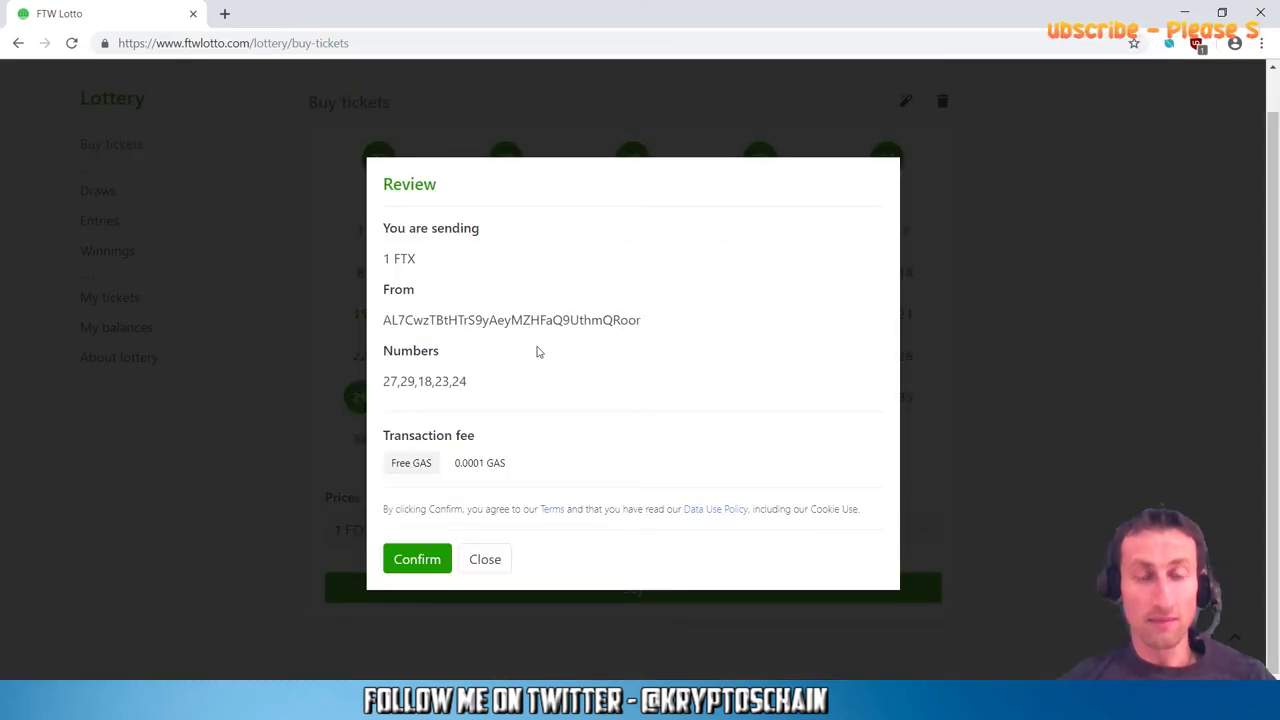
left_click(433, 563)
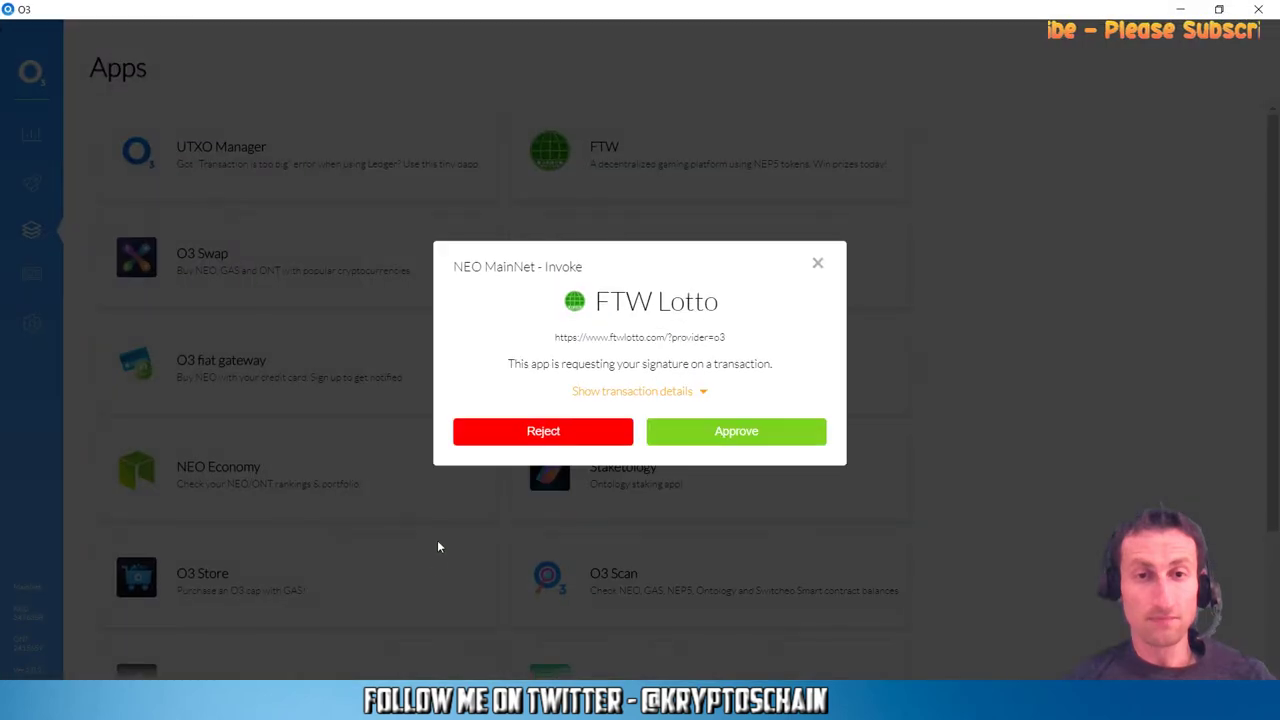
Step: Approve the ticket transaction in O3 and dismiss the Success and Good luck messages
left_click(768, 436)
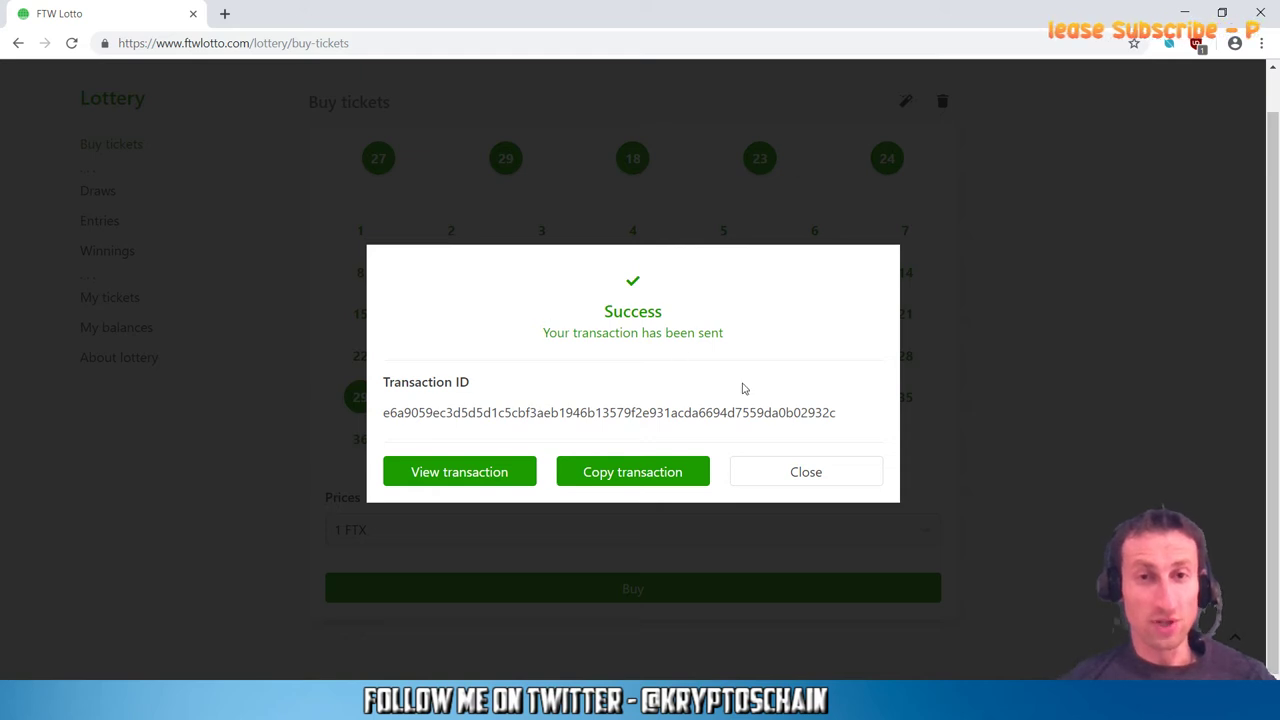
left_click(806, 474)
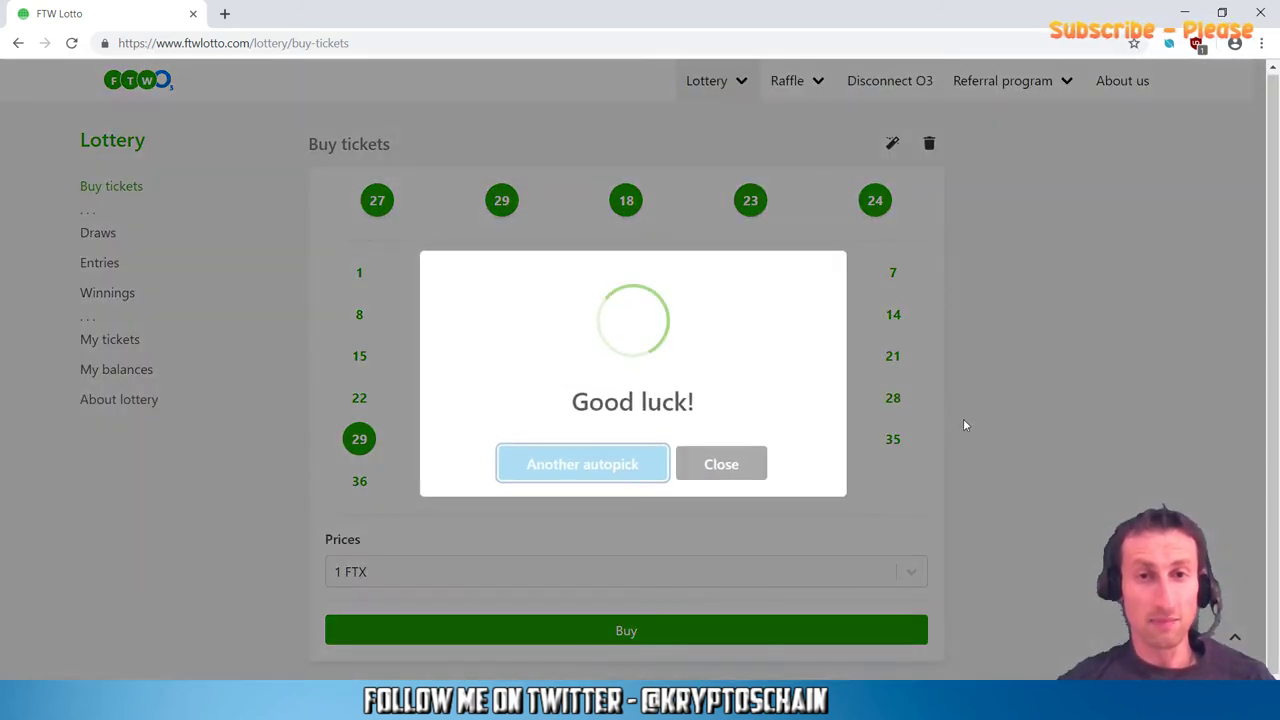
left_click(751, 466)
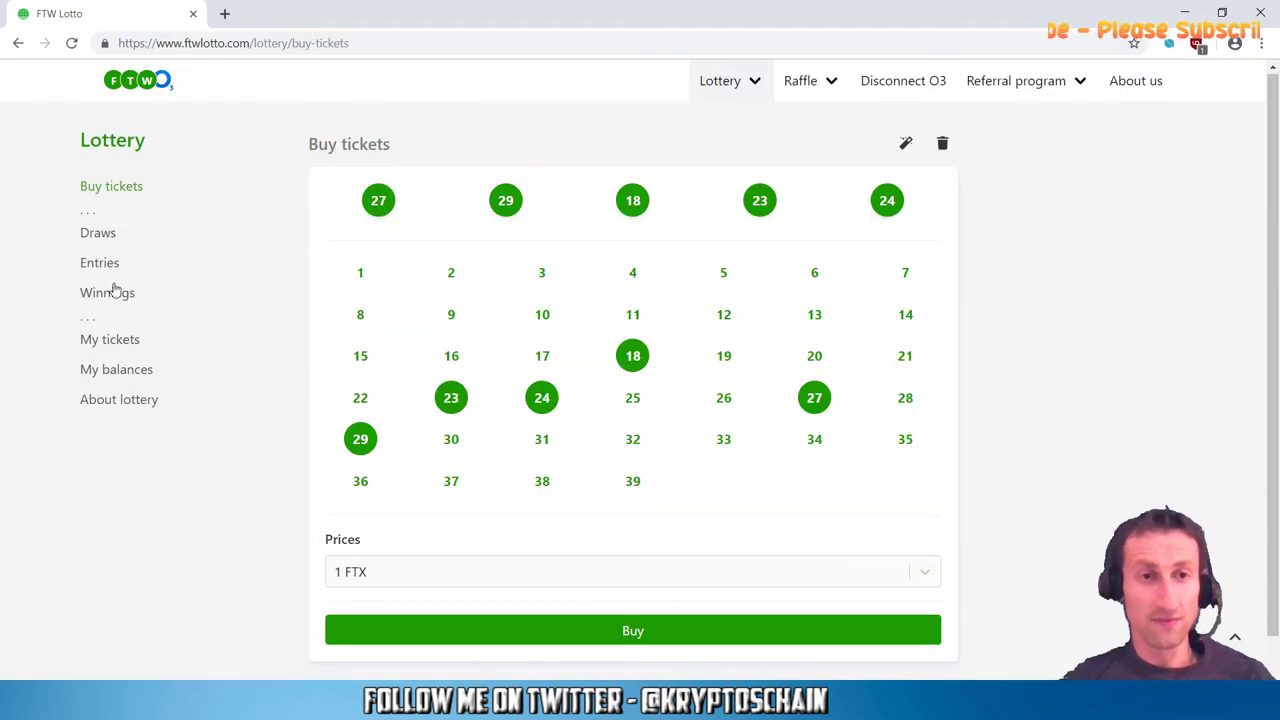
Step: Reload My tickets via Winnings until ticket 3771 appears
left_click(104, 350)
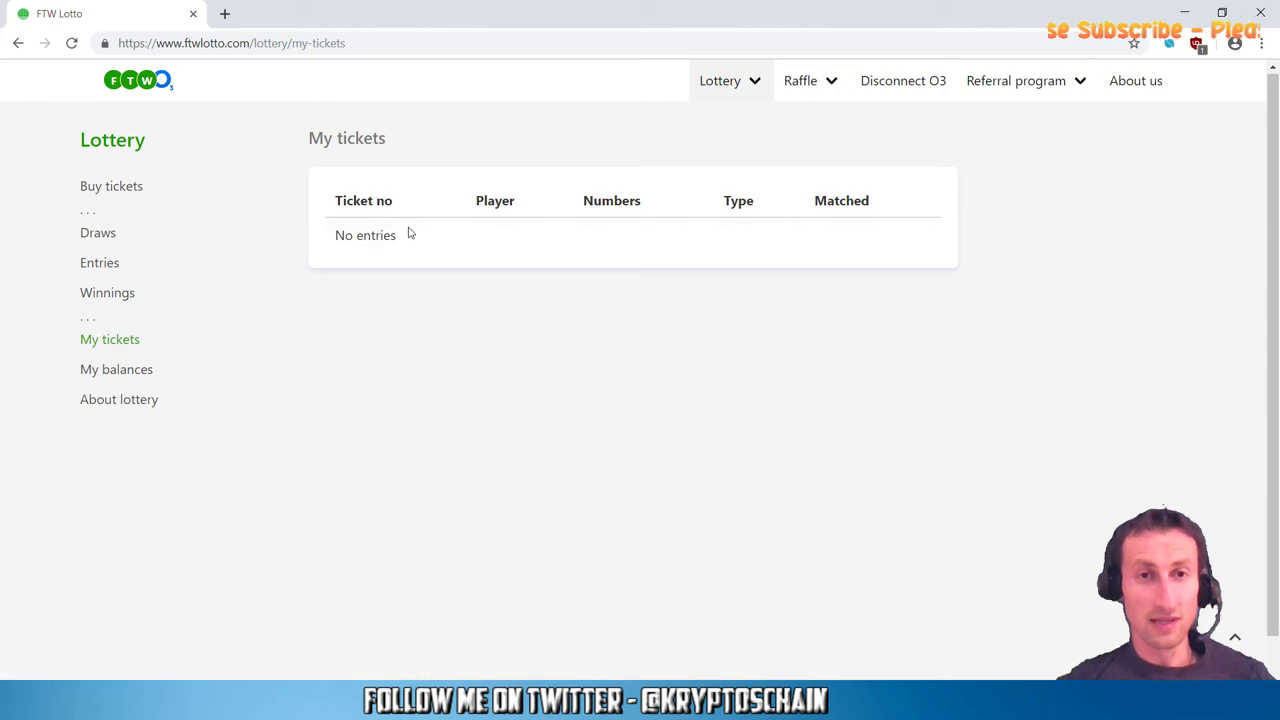
left_click(115, 296)
left_click(113, 341)
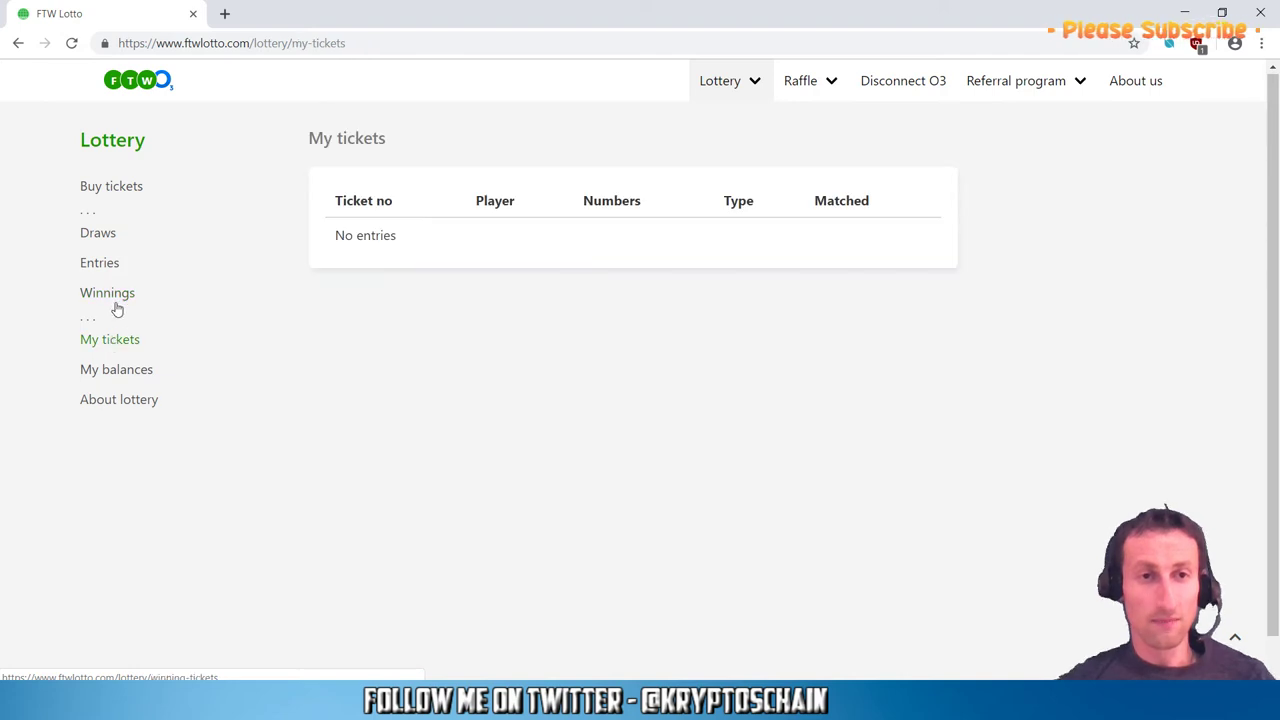
left_click(113, 297)
left_click(113, 341)
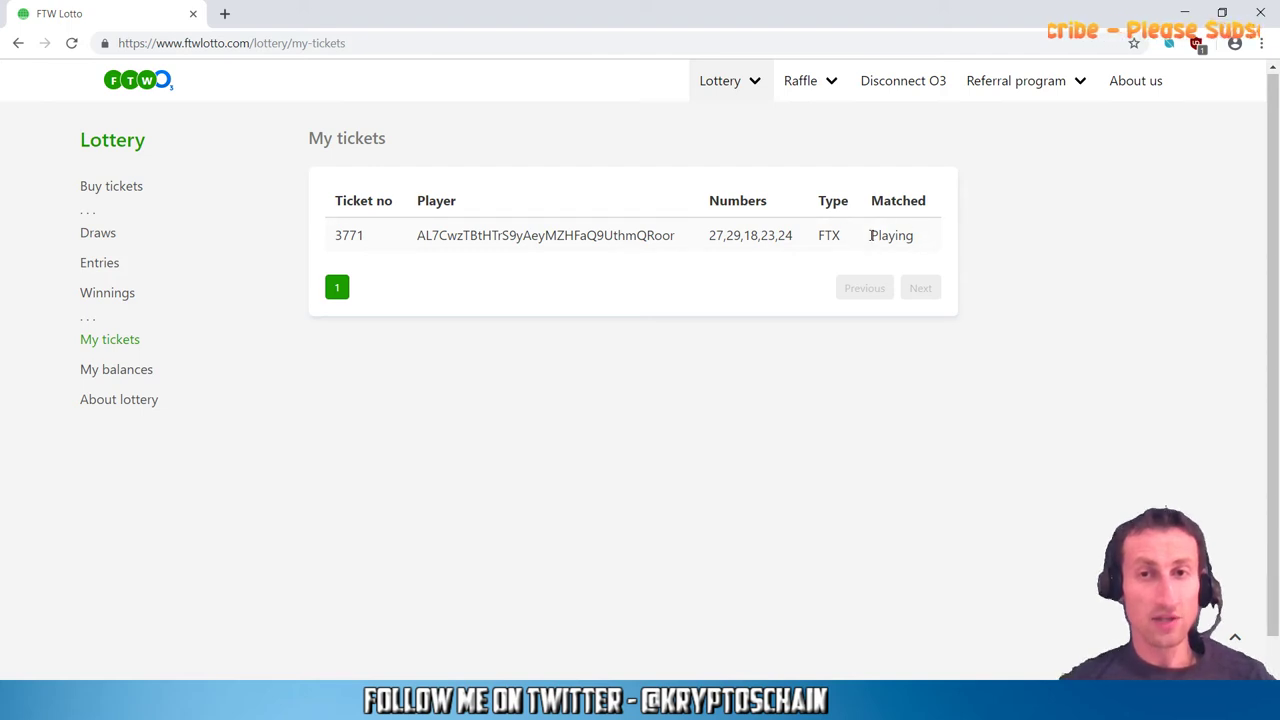
Step: View ticket 3771's entry details confirming game 62 is live, then close them
left_click_drag(870, 238, 923, 240)
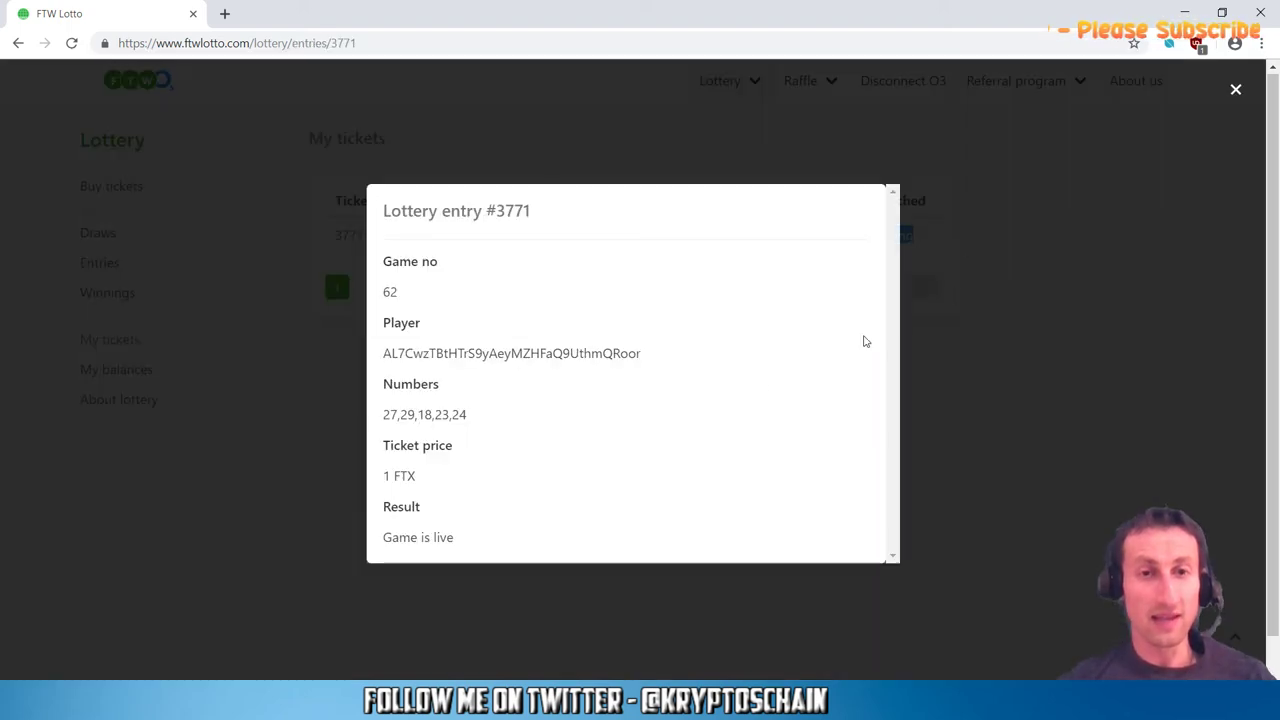
left_click_drag(476, 526, 383, 539)
left_click(463, 541)
left_click(485, 540)
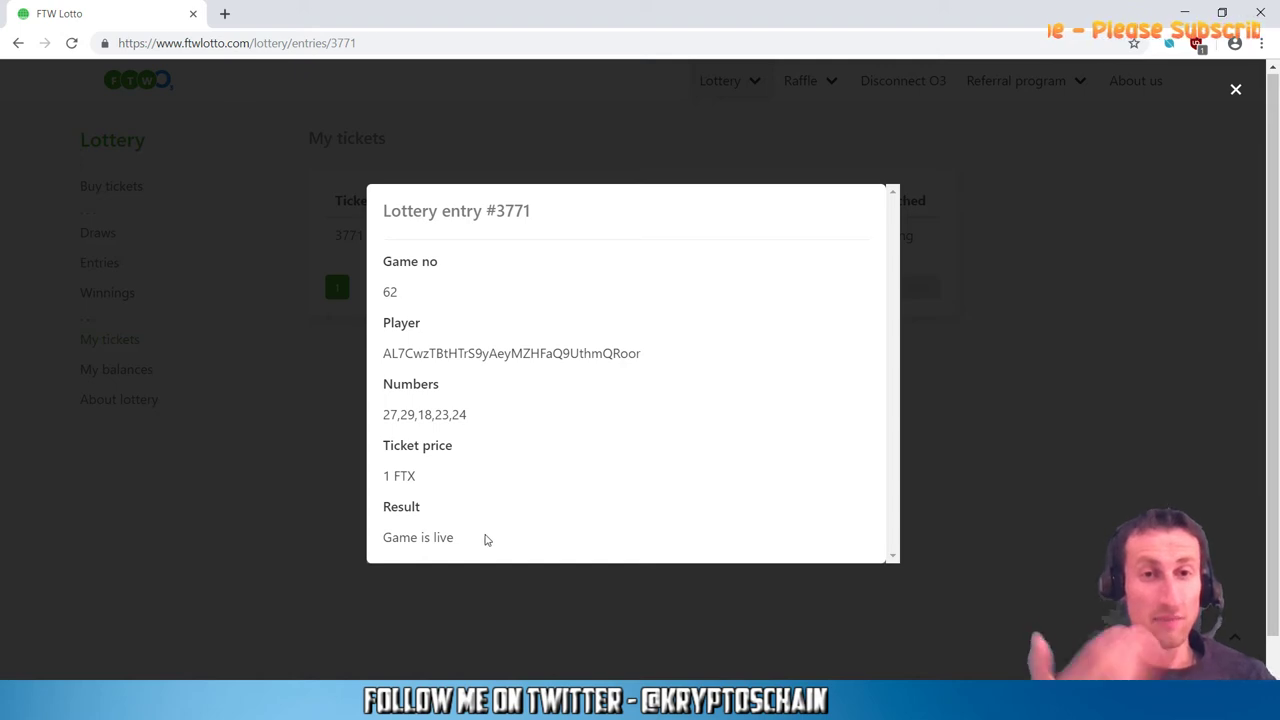
left_click_drag(386, 290, 417, 294)
left_click(408, 293)
left_click(415, 297)
left_click(266, 507)
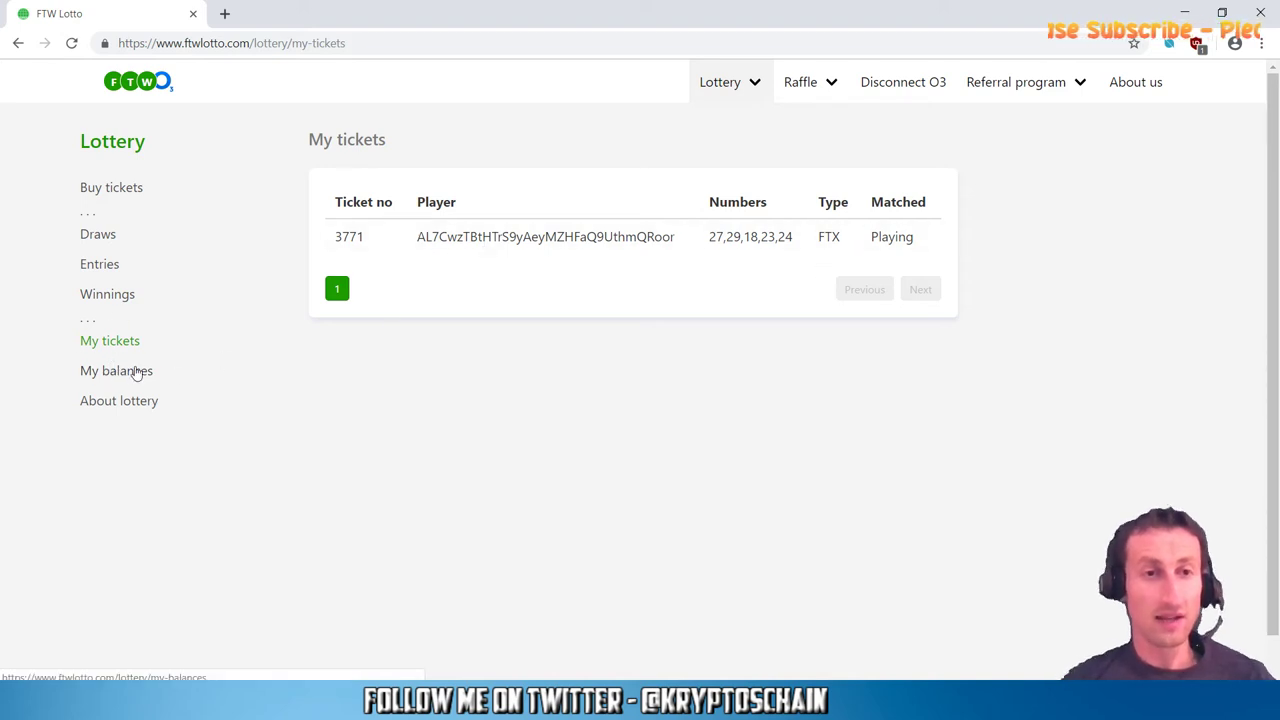
Step: Check My balances, which shows 0 FTX, 0 CNEO and 0 CGAS
left_click(129, 370)
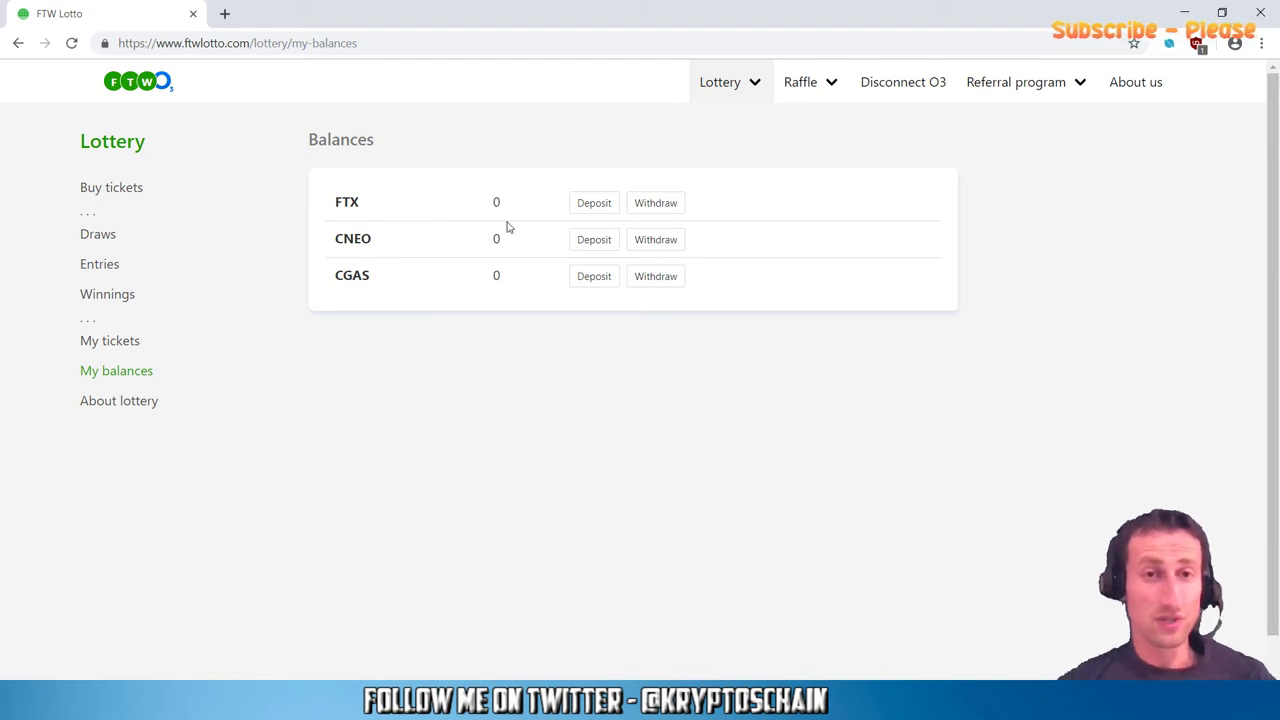
left_click_drag(333, 204, 364, 204)
left_click_drag(330, 252, 367, 280)
left_click(376, 332)
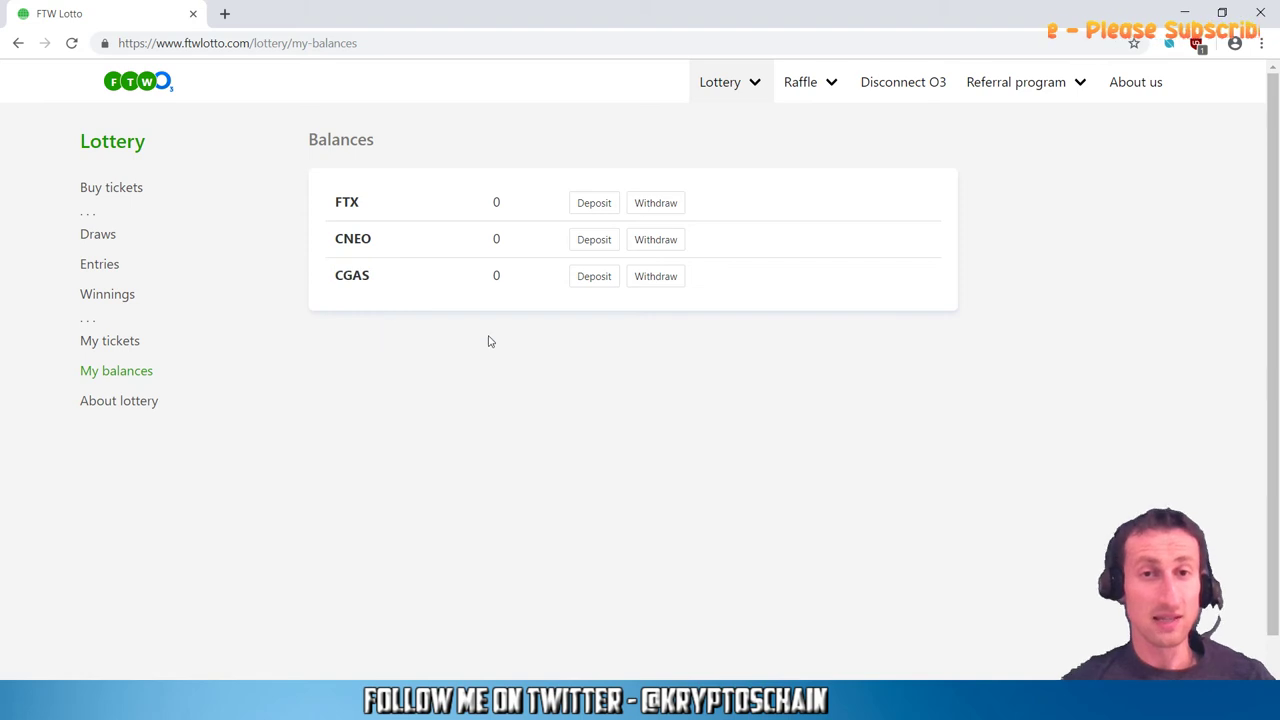
Step: Open the lottery overview and check the 501,866.175 FTX and 3.4 CGAS jackpots
left_click(100, 141)
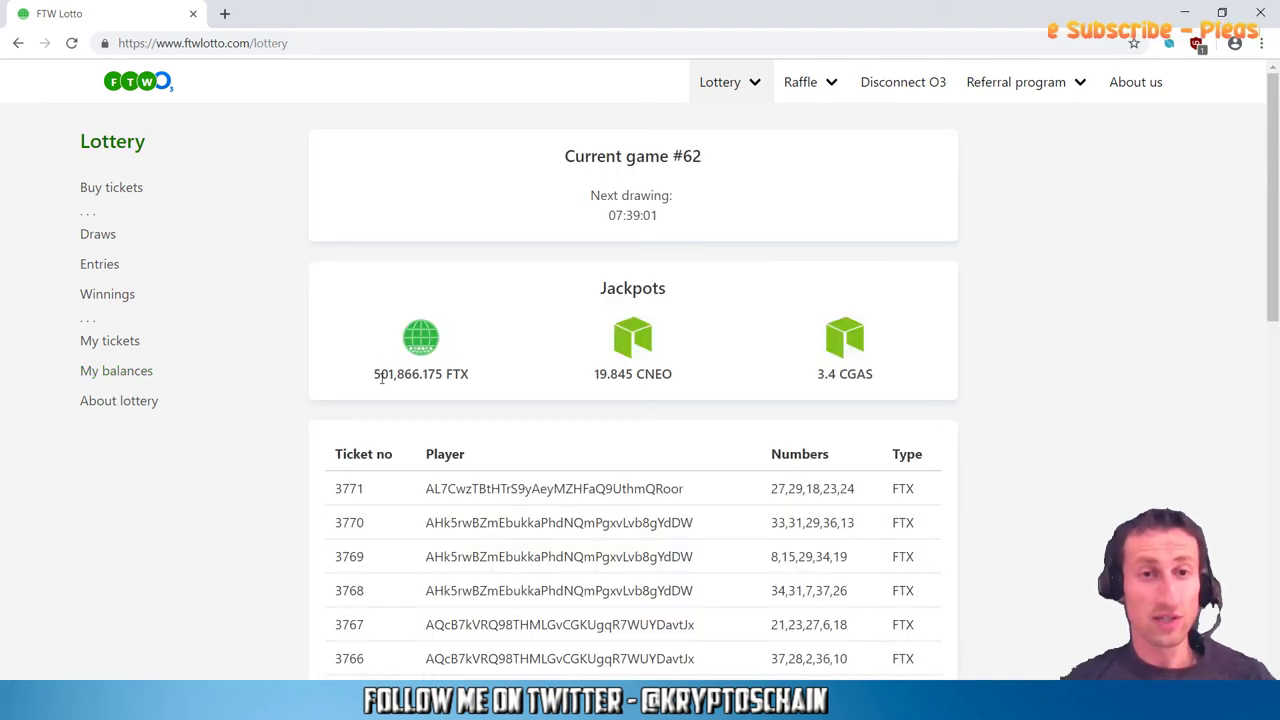
left_click_drag(368, 386, 418, 380)
left_click(436, 380)
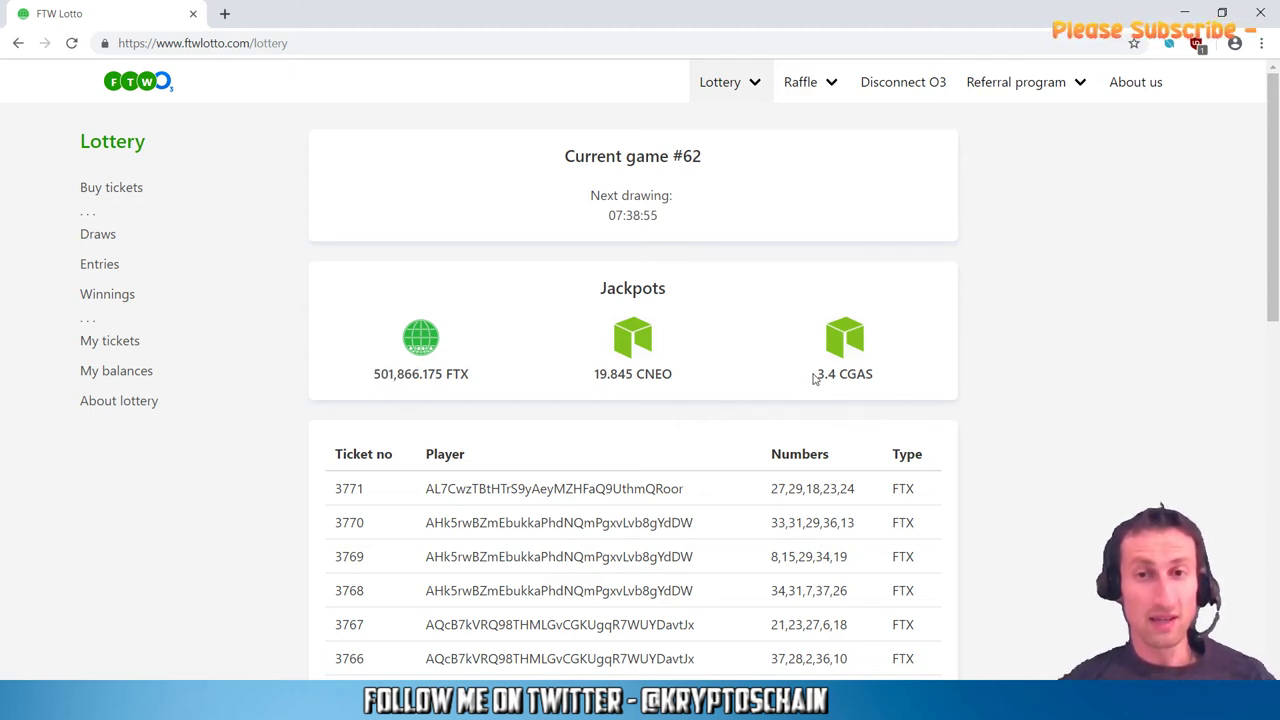
left_click_drag(818, 374, 894, 378)
left_click(894, 380)
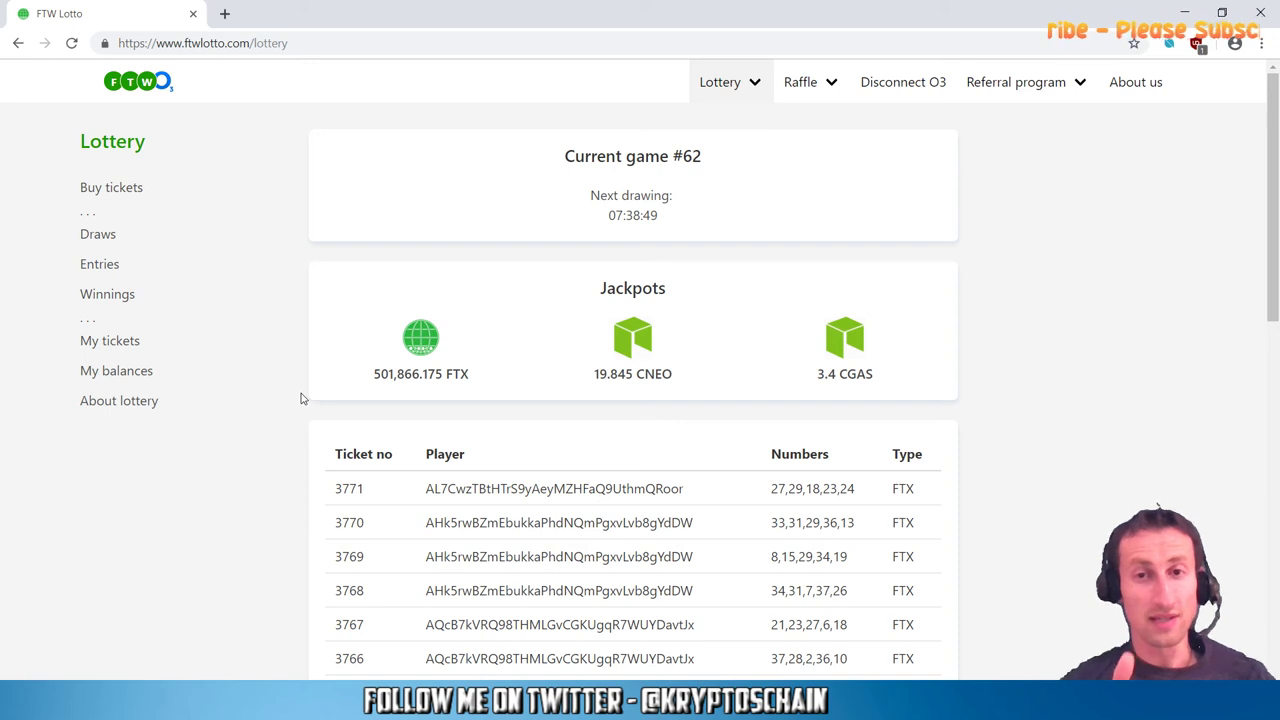
mouse_move(372, 375)
left_mouse_down()
mouse_move(480, 380)
mouse_move(374, 376)
left_mouse_up()
left_click(563, 380)
Step: Look over the 19.845 CNEO and 3.4 CGAS jackpots, then bring up the site menu
mouse_move(588, 384)
left_mouse_down()
mouse_move(729, 384)
mouse_move(587, 378)
left_mouse_up()
left_click(730, 386)
left_click(591, 377)
left_click(682, 378)
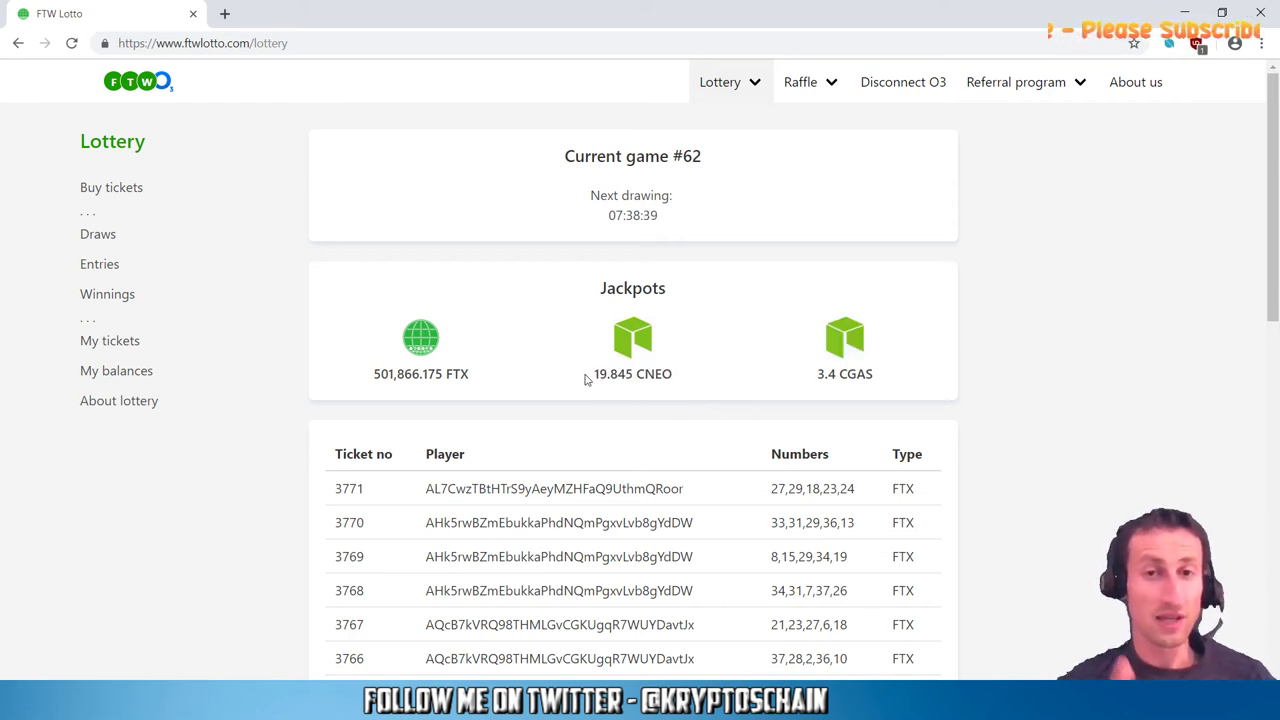
left_click_drag(813, 375, 893, 383)
left_click(893, 383)
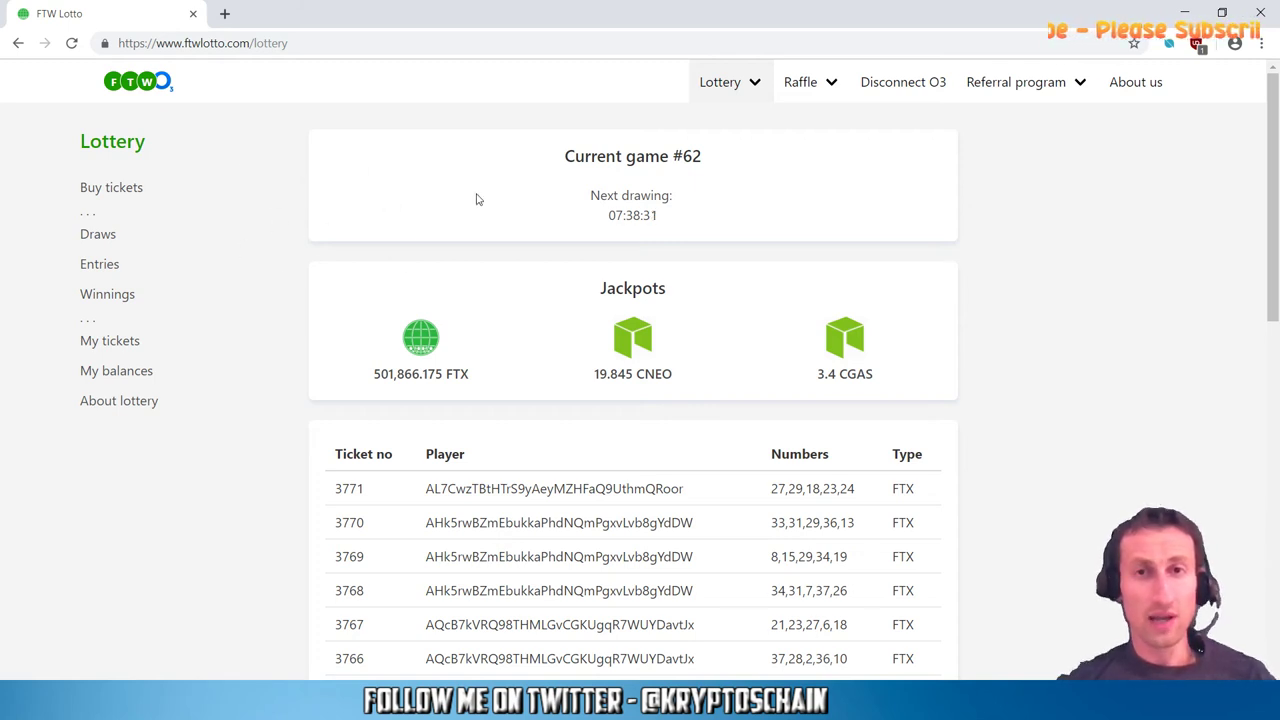
left_click(800, 95)
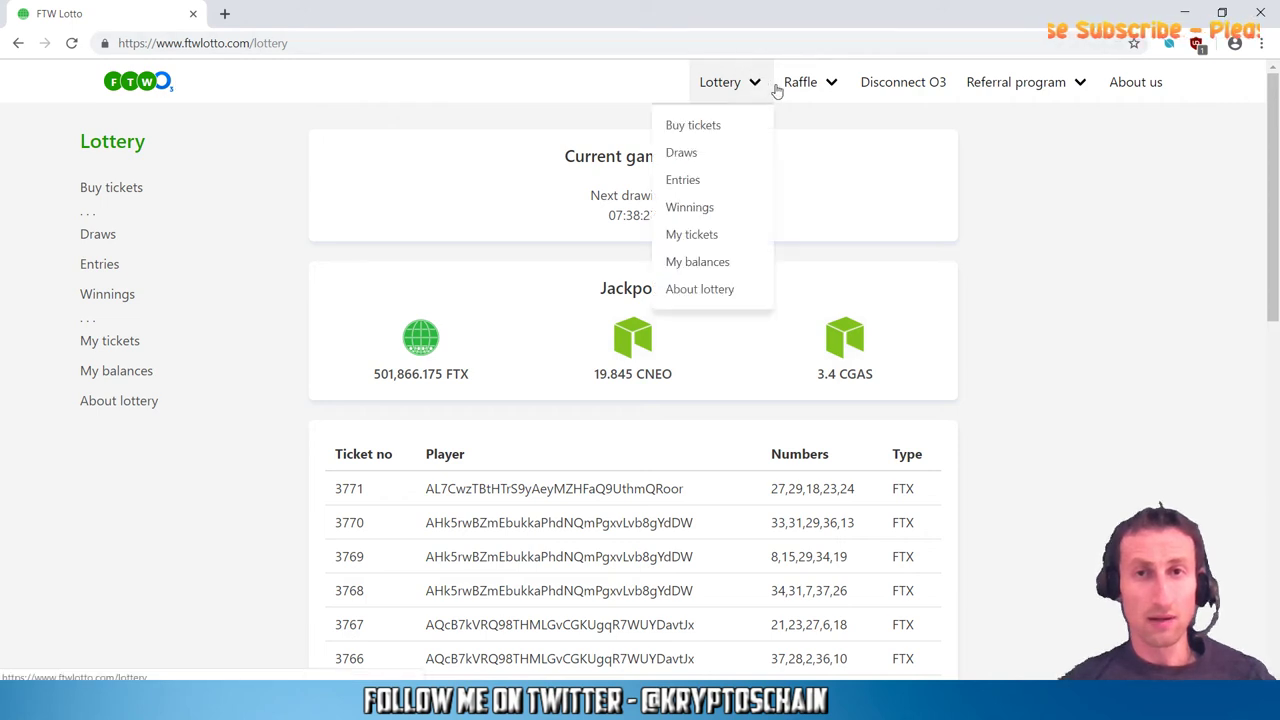
Step: Open the raffle's Opening games list and view, then close, game #222's details
left_click(796, 86)
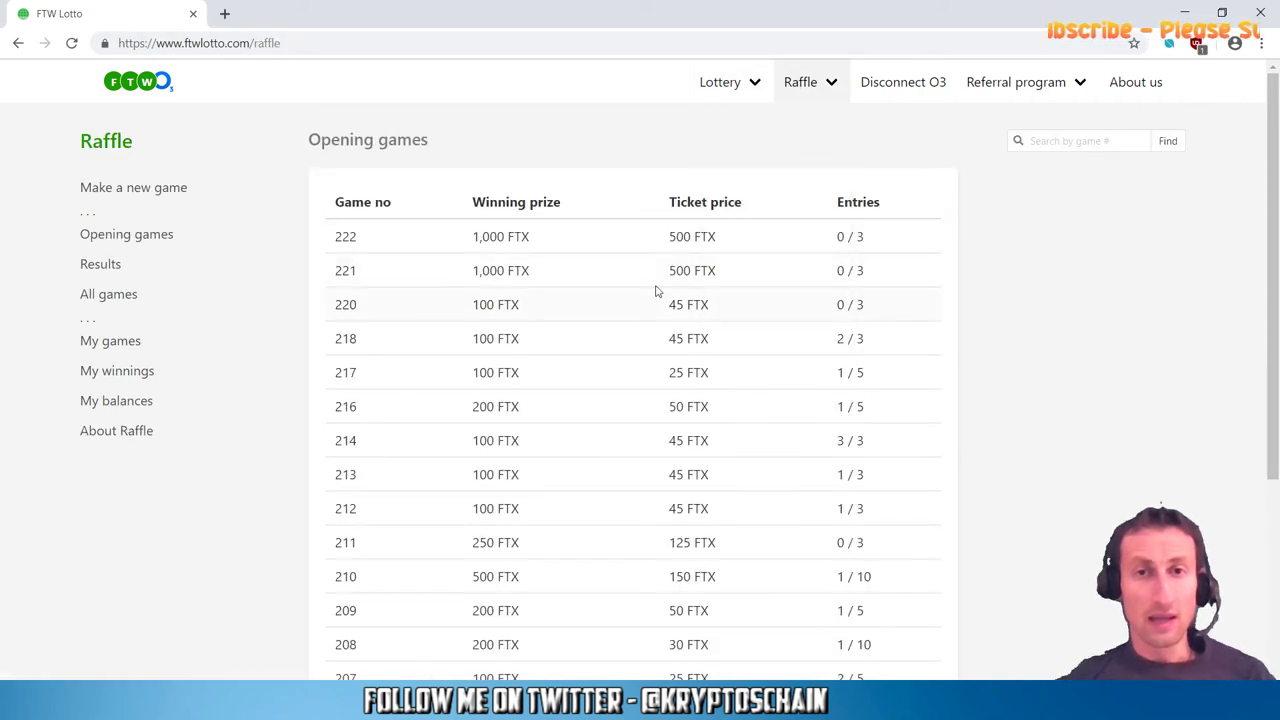
scroll(891, 329, "down", 3)
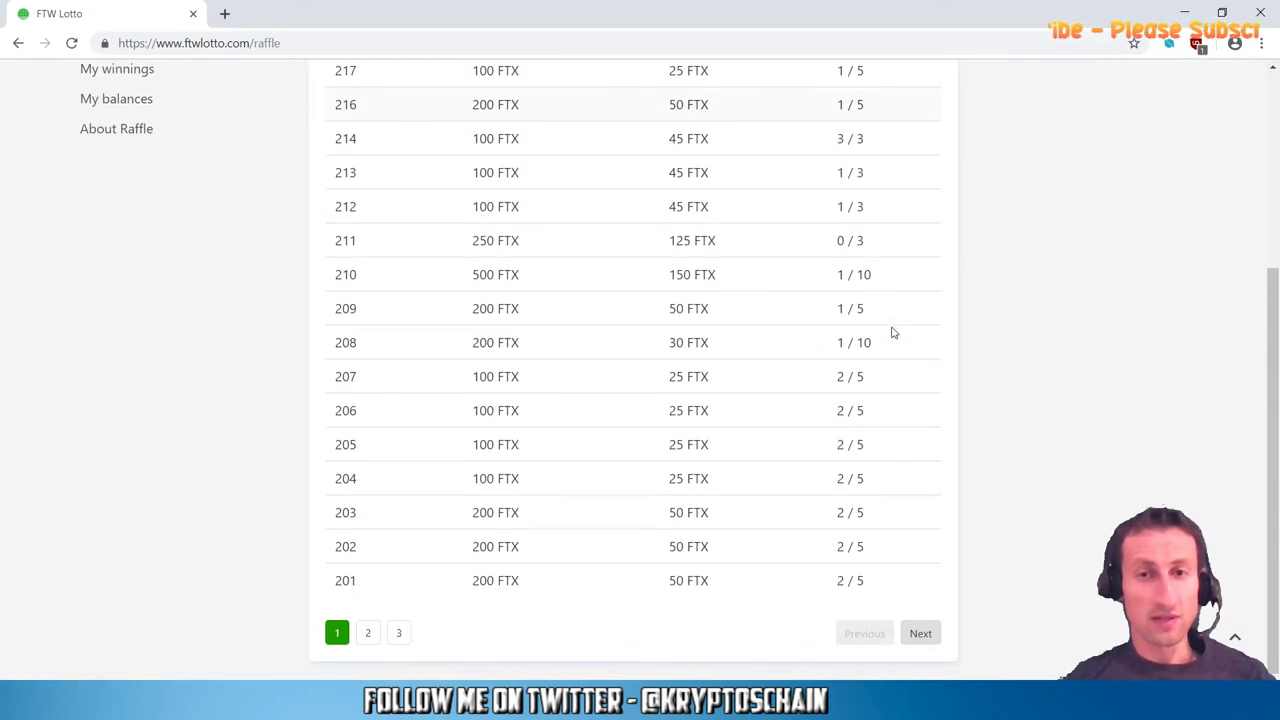
scroll(893, 340, "up", 3)
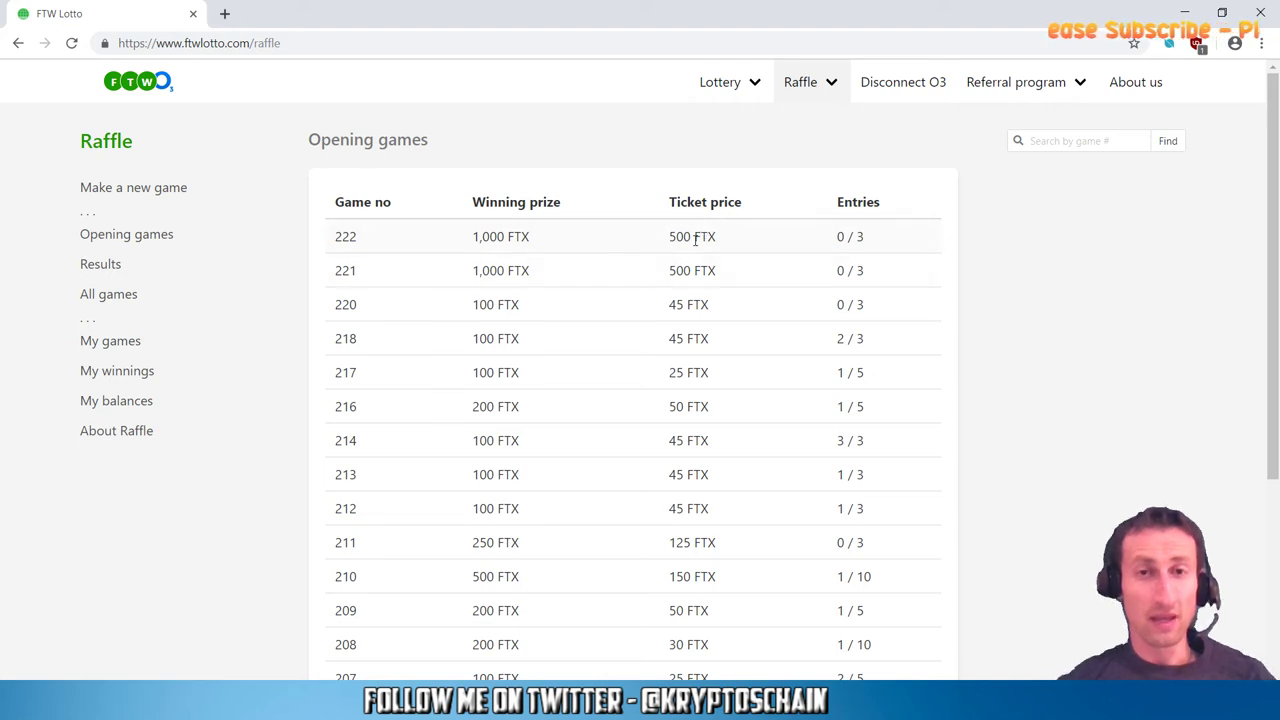
left_click_drag(651, 240, 731, 238)
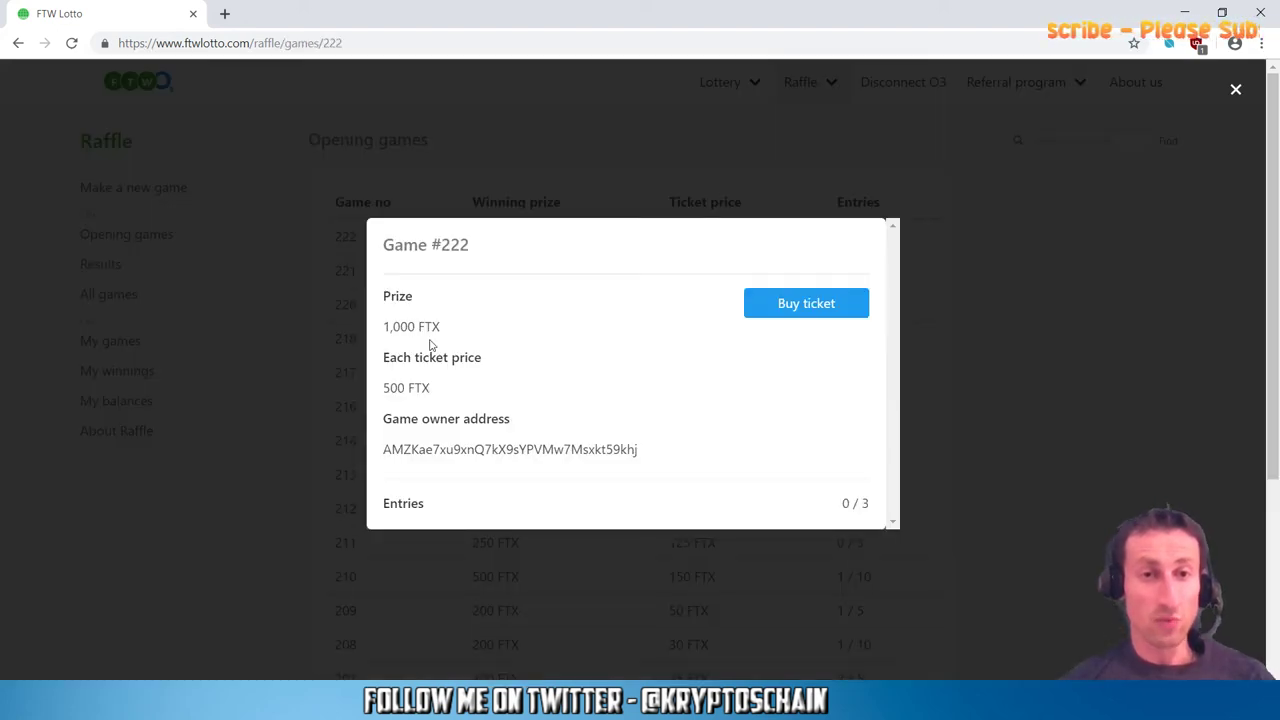
left_click(284, 511)
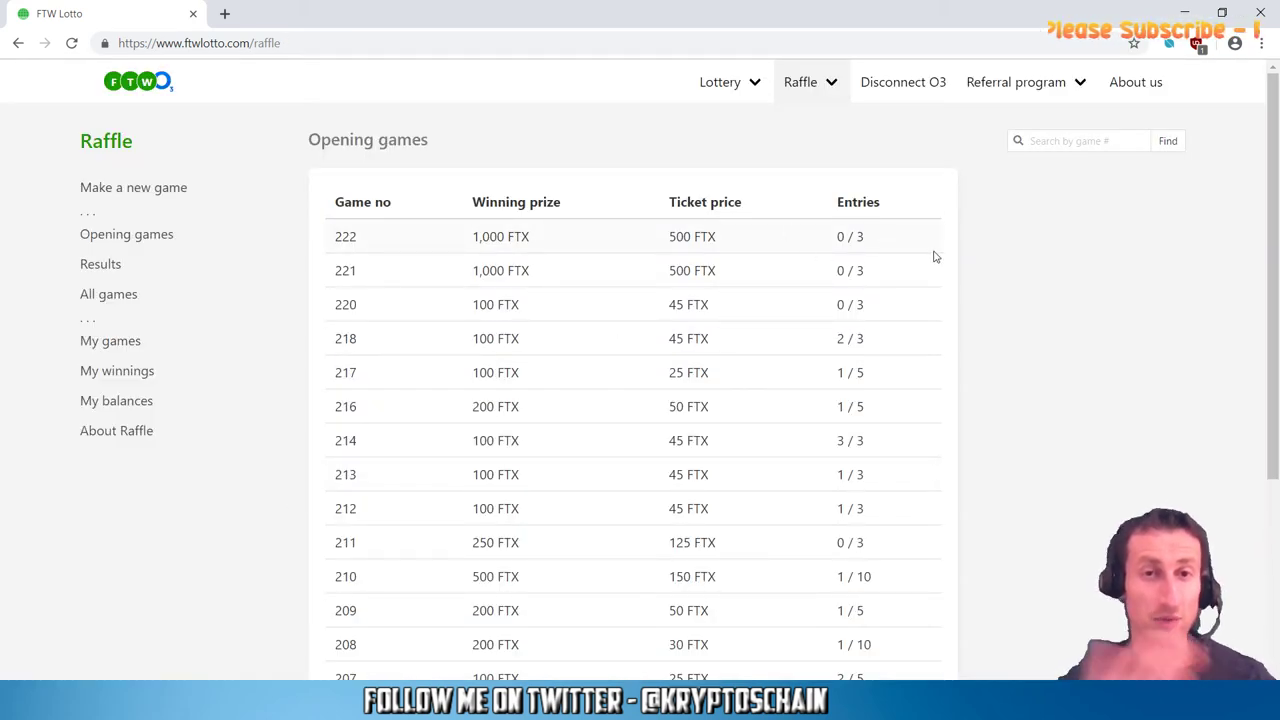
Step: Scroll through the remaining open raffle games and bring up the Raffle menu
scroll(1021, 293, "down", 1)
scroll(1021, 293, "down", 1)
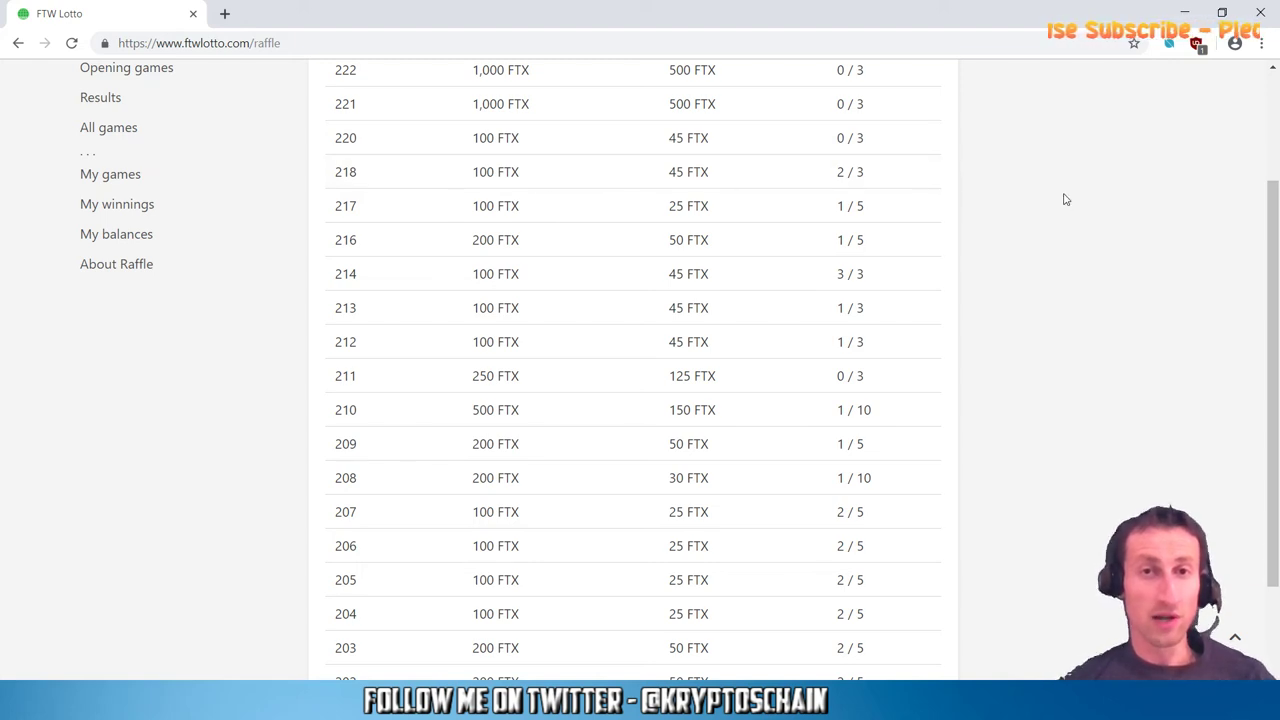
scroll(1066, 215, "down", 3)
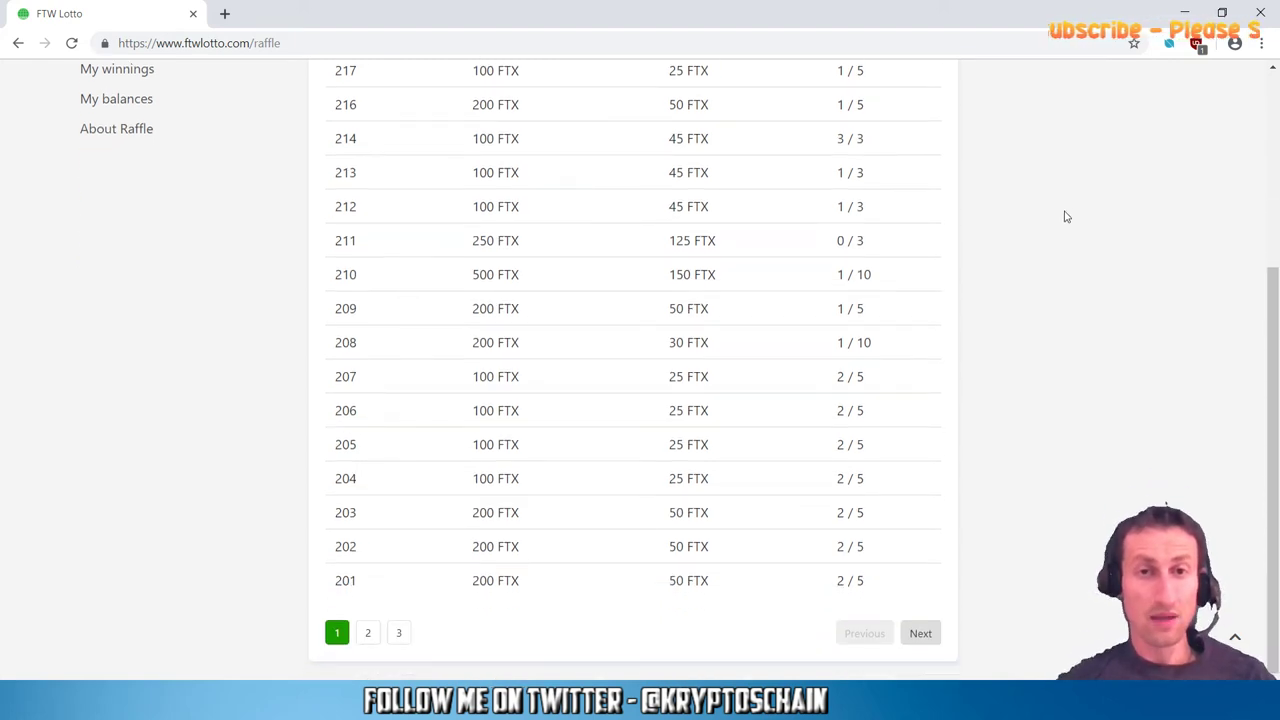
scroll(991, 331, "up", 3)
scroll(986, 186, "down", 2)
scroll(986, 186, "down", 2)
scroll(569, 514, "up", 3)
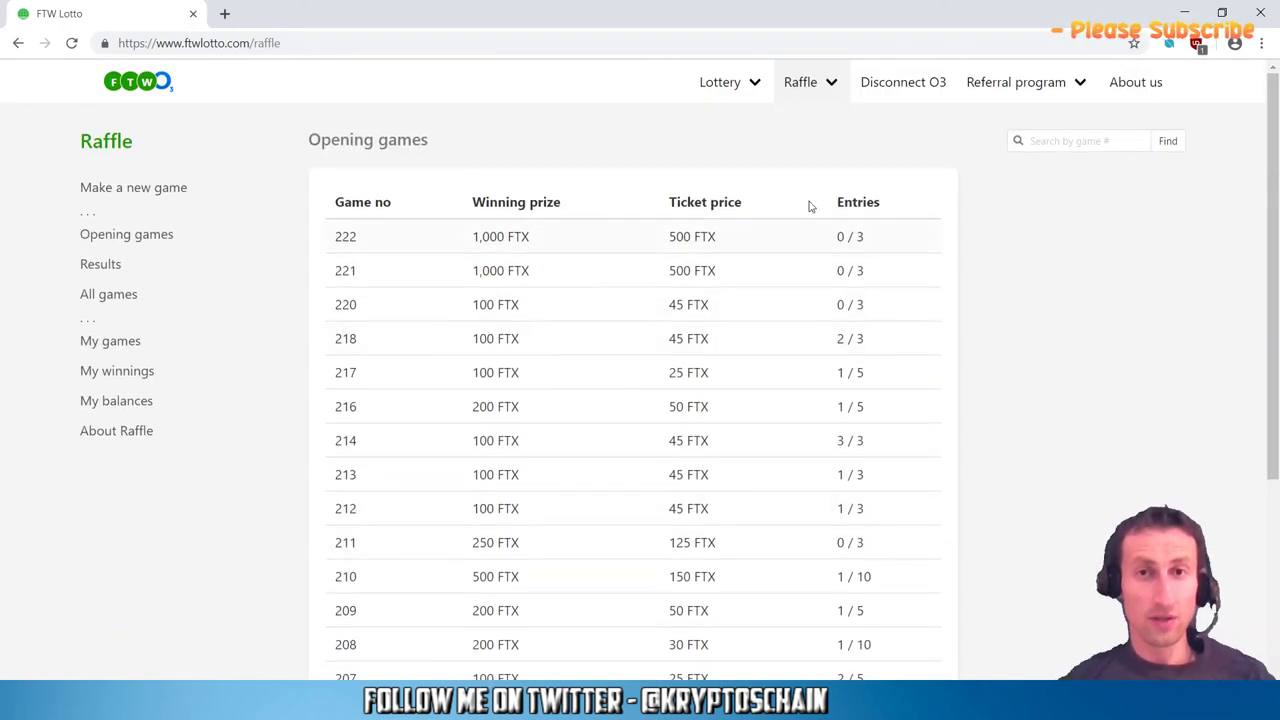
left_click(815, 86)
Step: Start a new raffle game with a 2 FTX prize, 1 FTX per ticket, 2 tickets
left_click(803, 128)
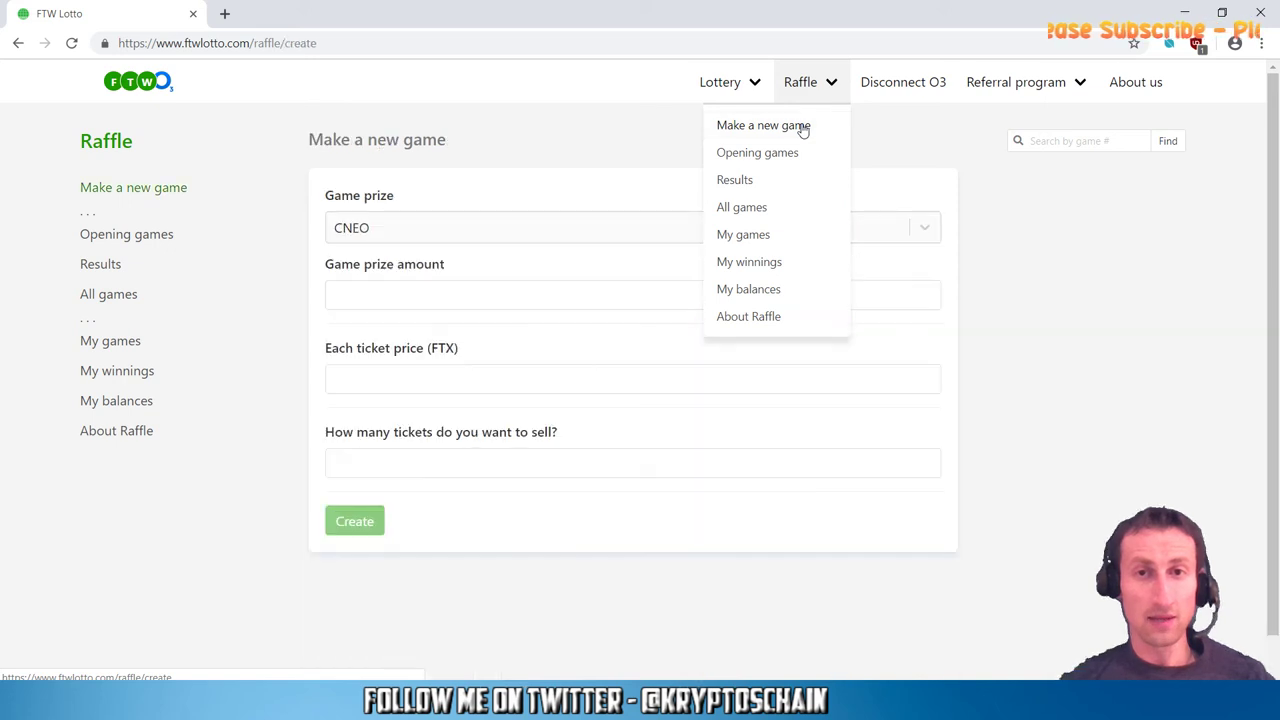
left_click(434, 237)
left_click(432, 272)
left_click(437, 292)
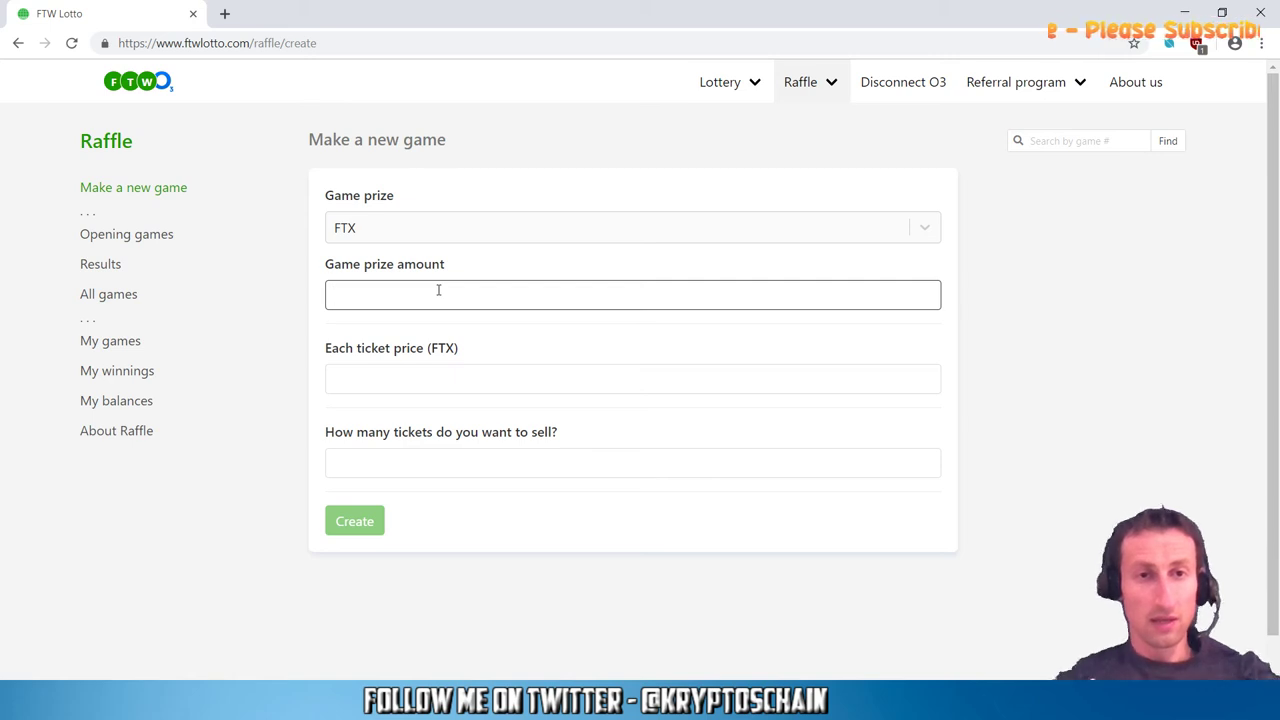
left_click(444, 388)
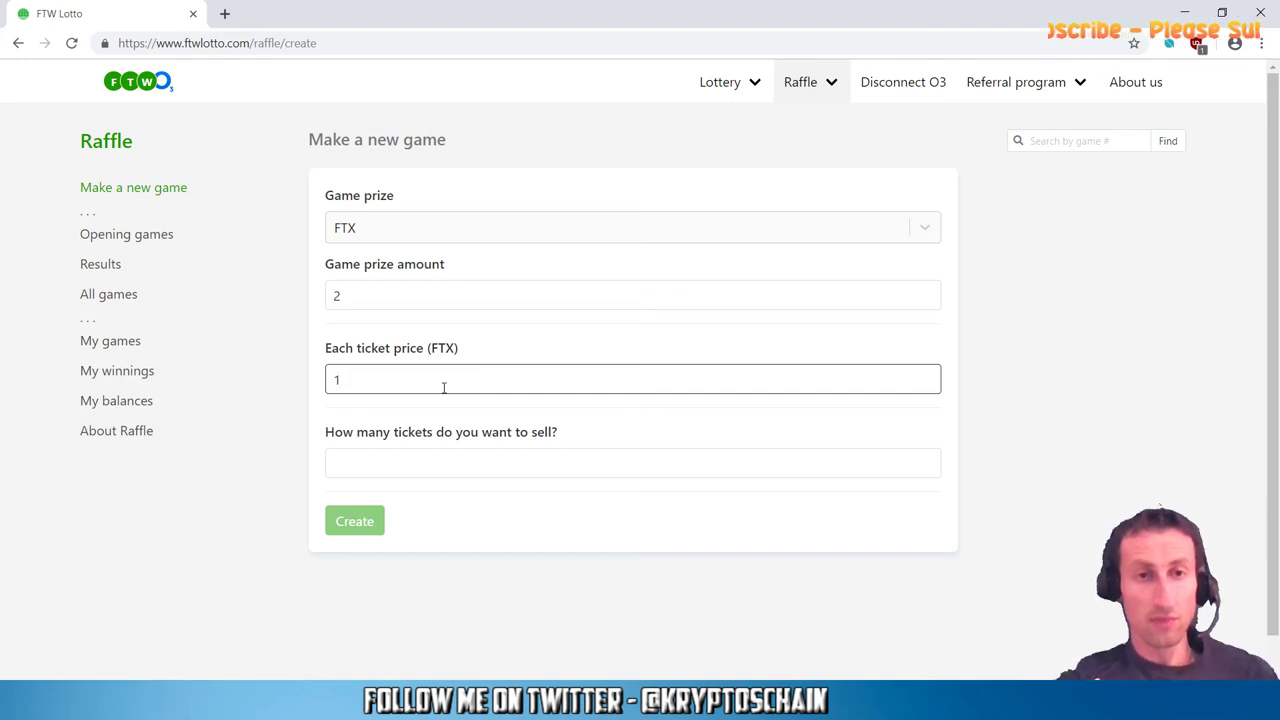
left_click(444, 463)
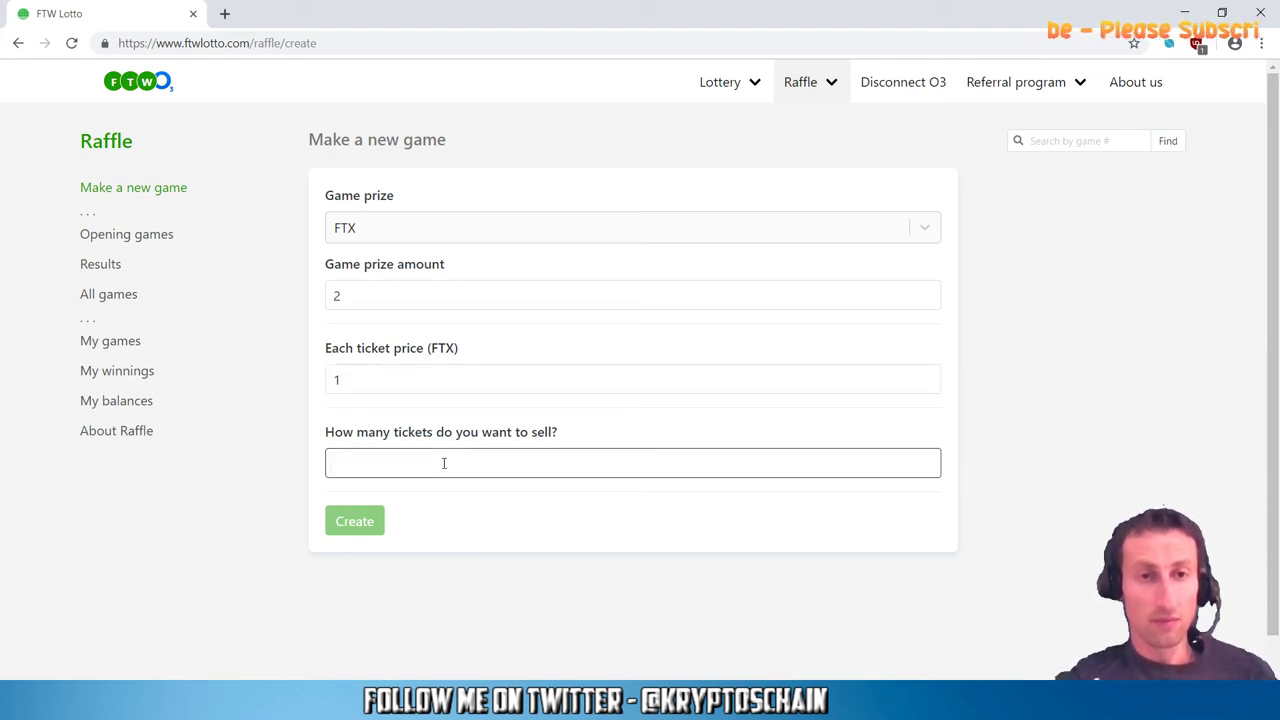
type("2")
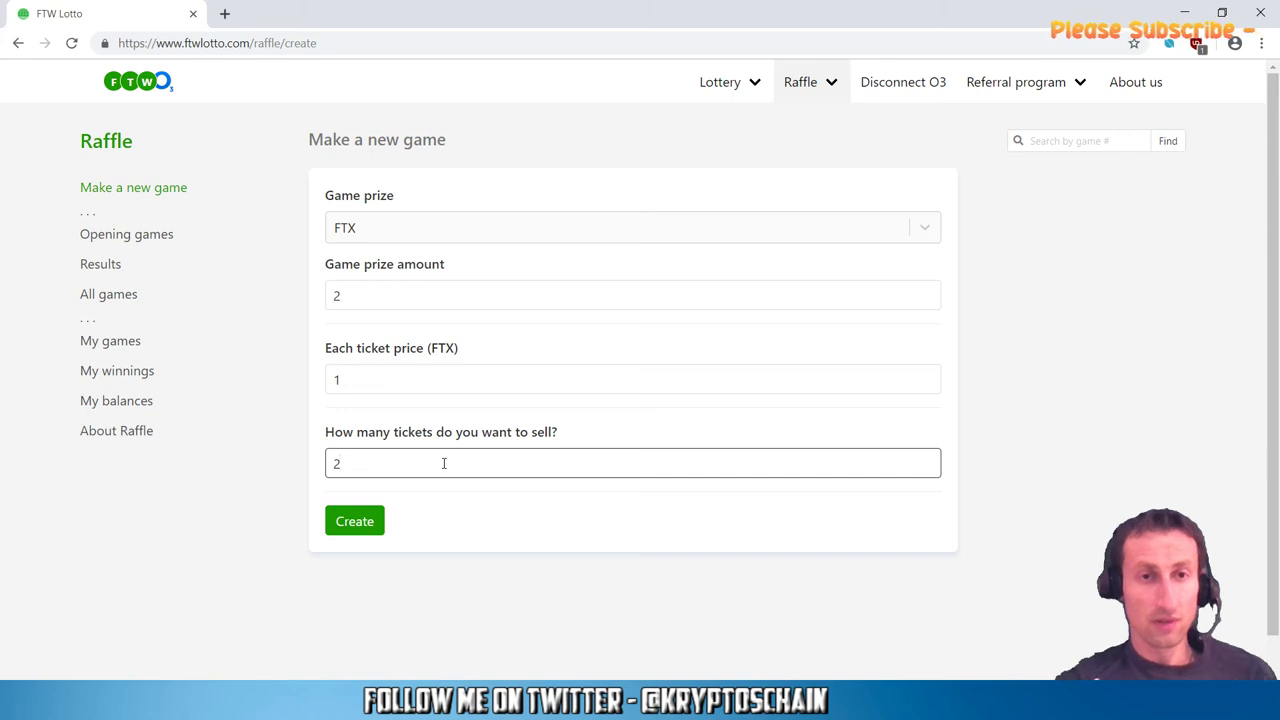
left_click(376, 297)
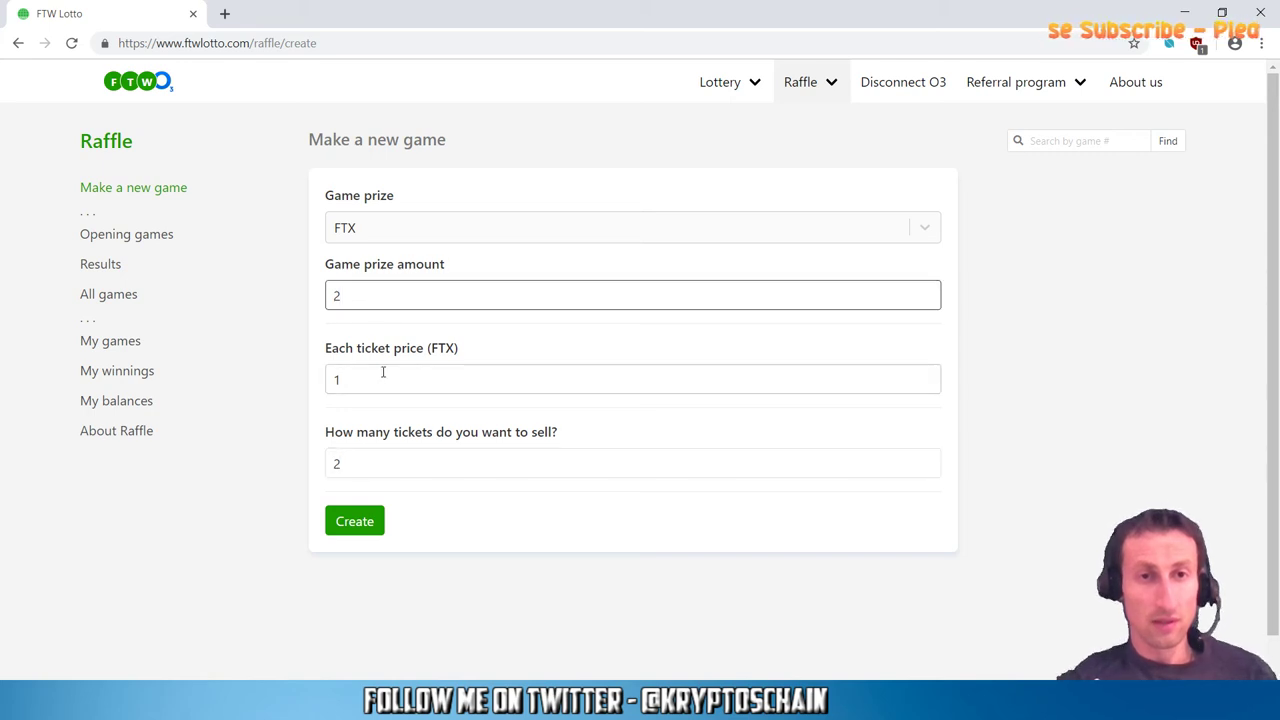
Step: Submit the raffle game and read its review, including the no-cancellation reminder
left_click(370, 524)
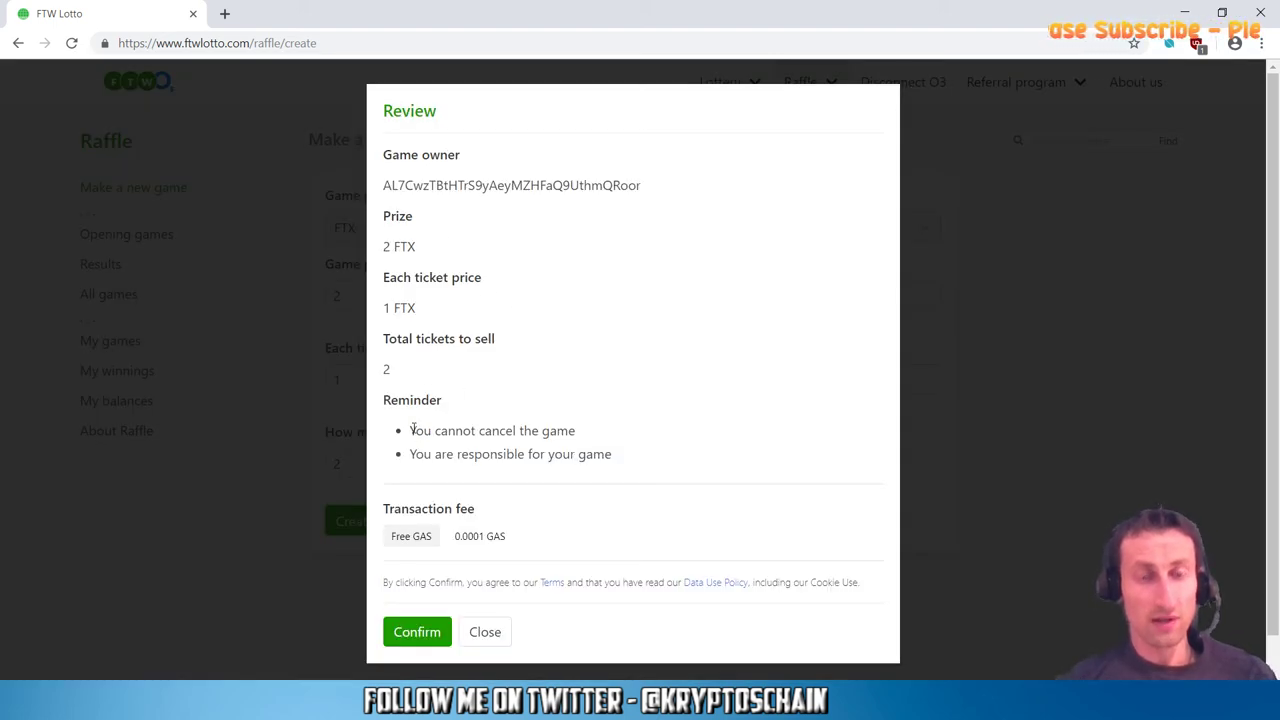
left_click_drag(411, 428, 657, 451)
left_click(655, 450)
scroll(650, 447, "down", 1)
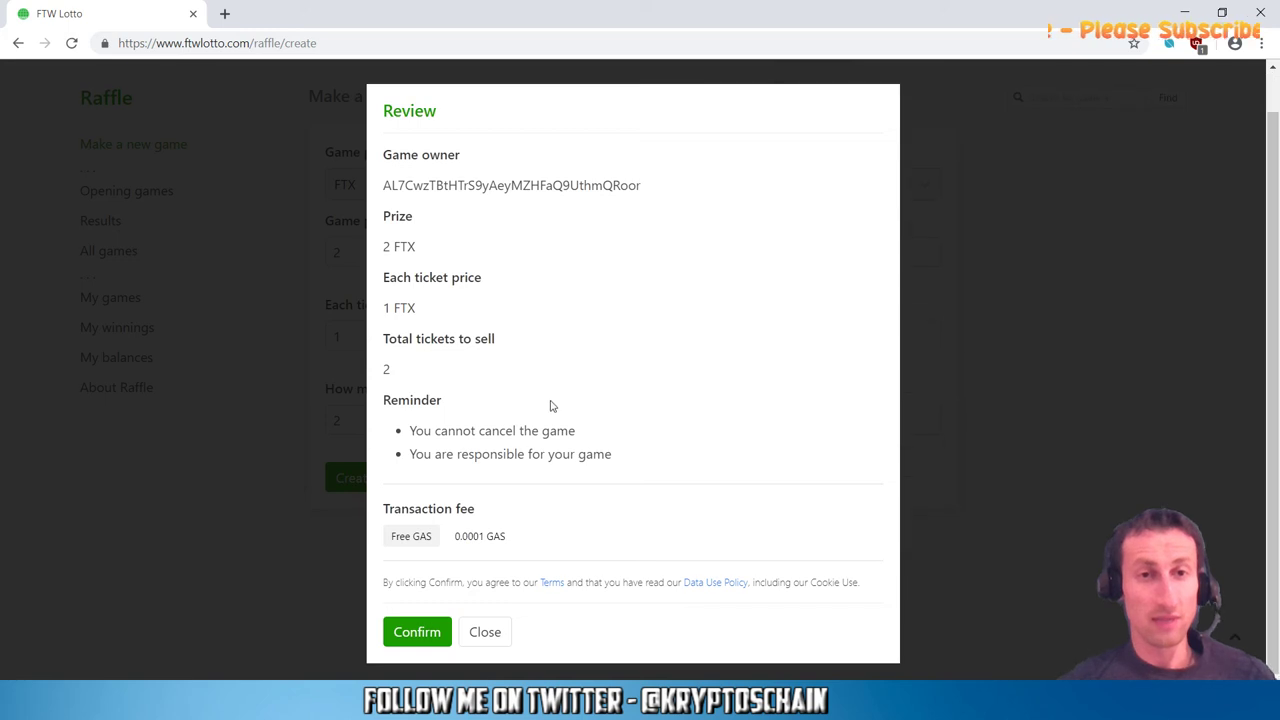
scroll(422, 405, "up", 1)
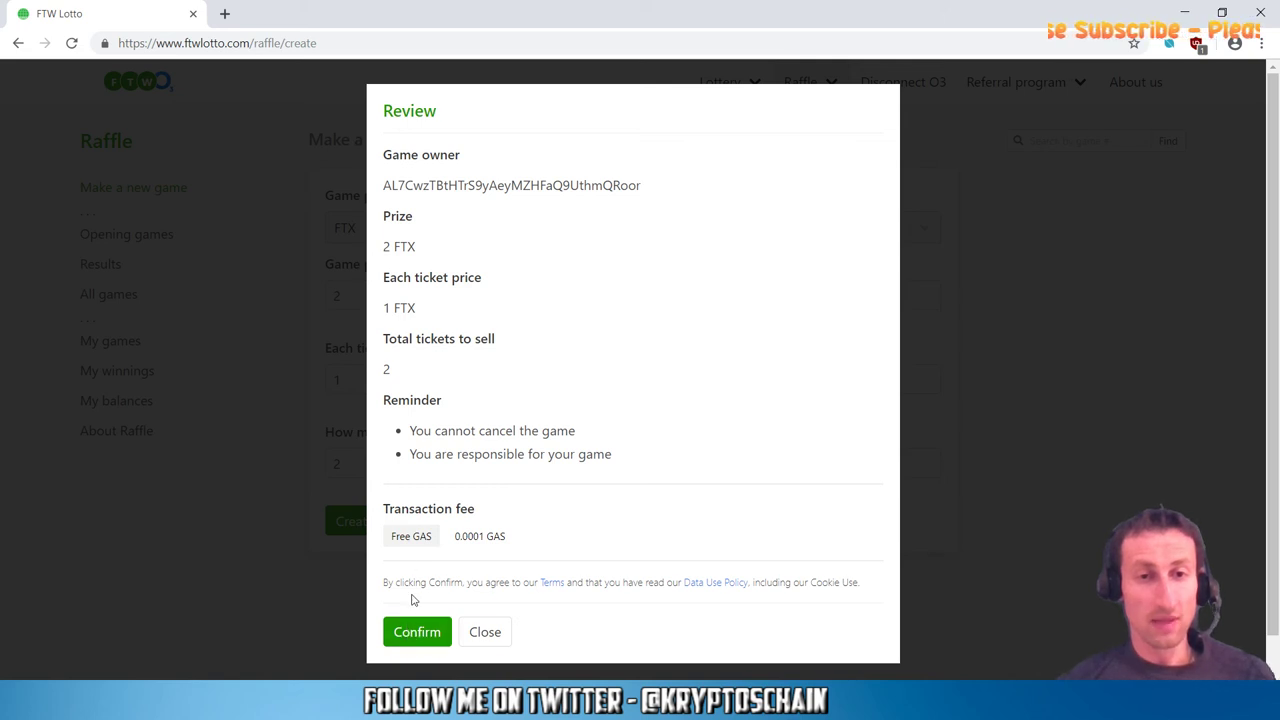
Step: Confirm creation, hit the insufficient-balance warning, and close the review
left_click(411, 634)
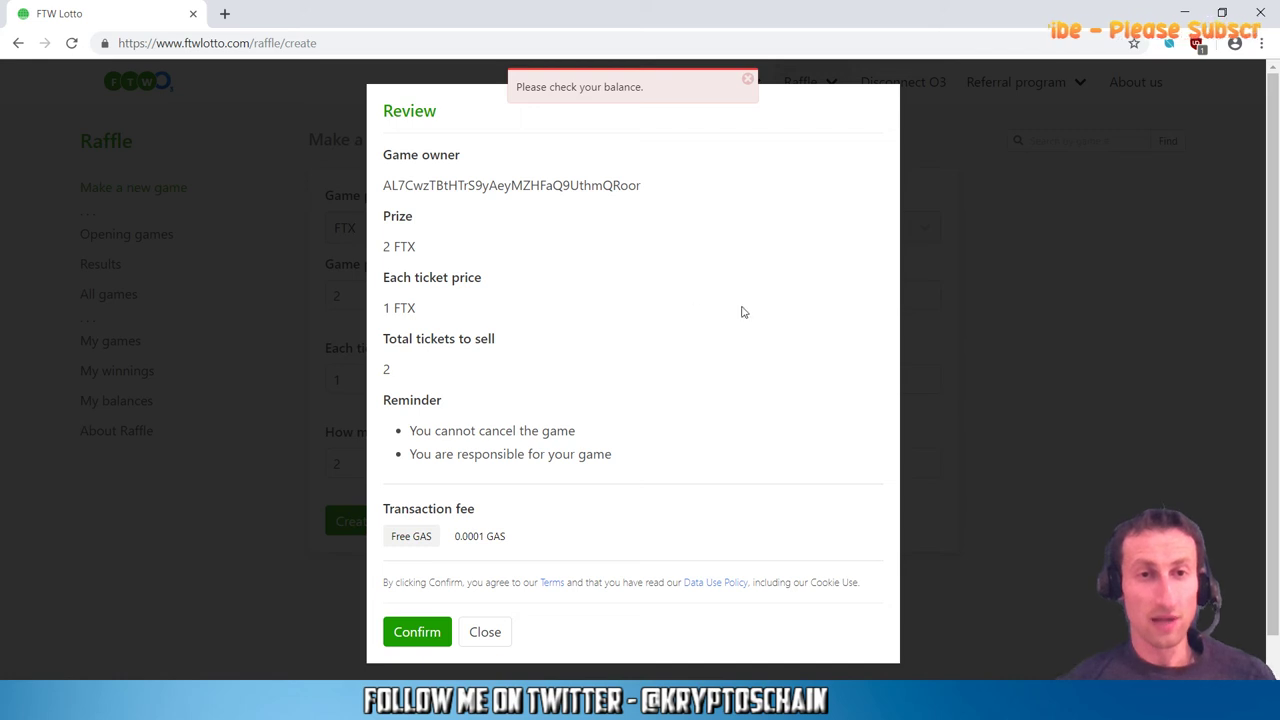
left_click(489, 645)
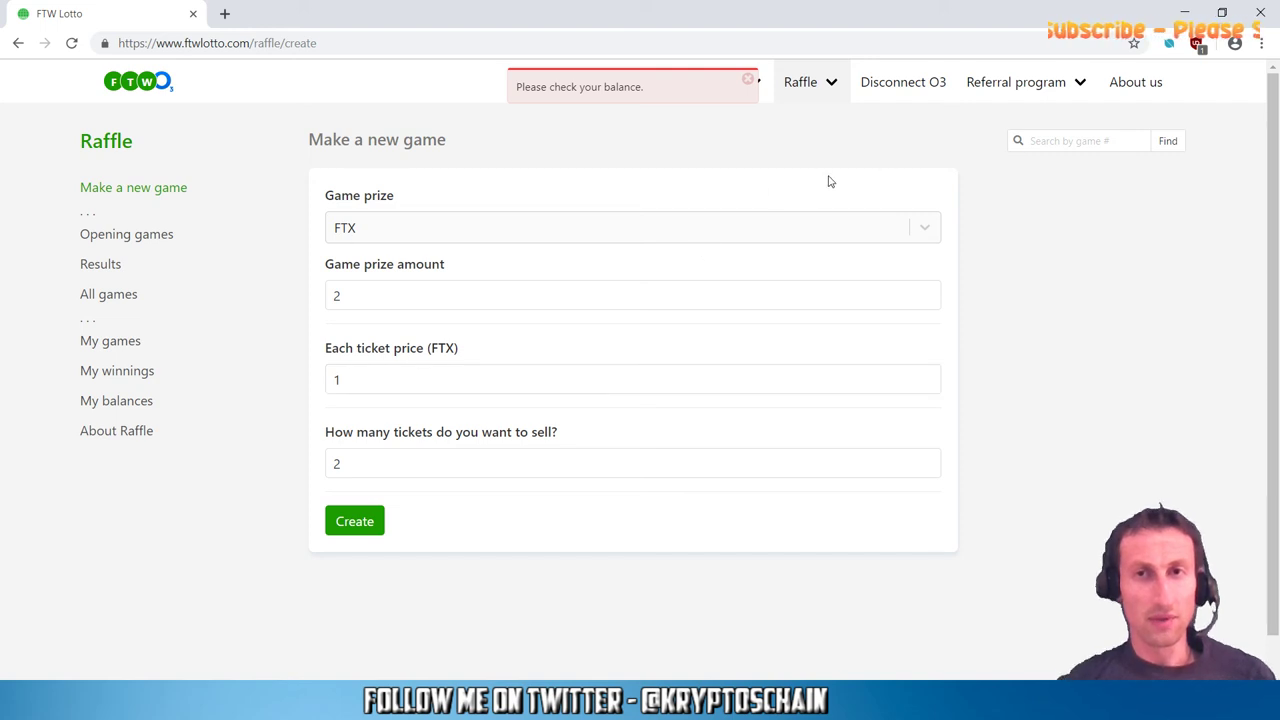
left_click(396, 296)
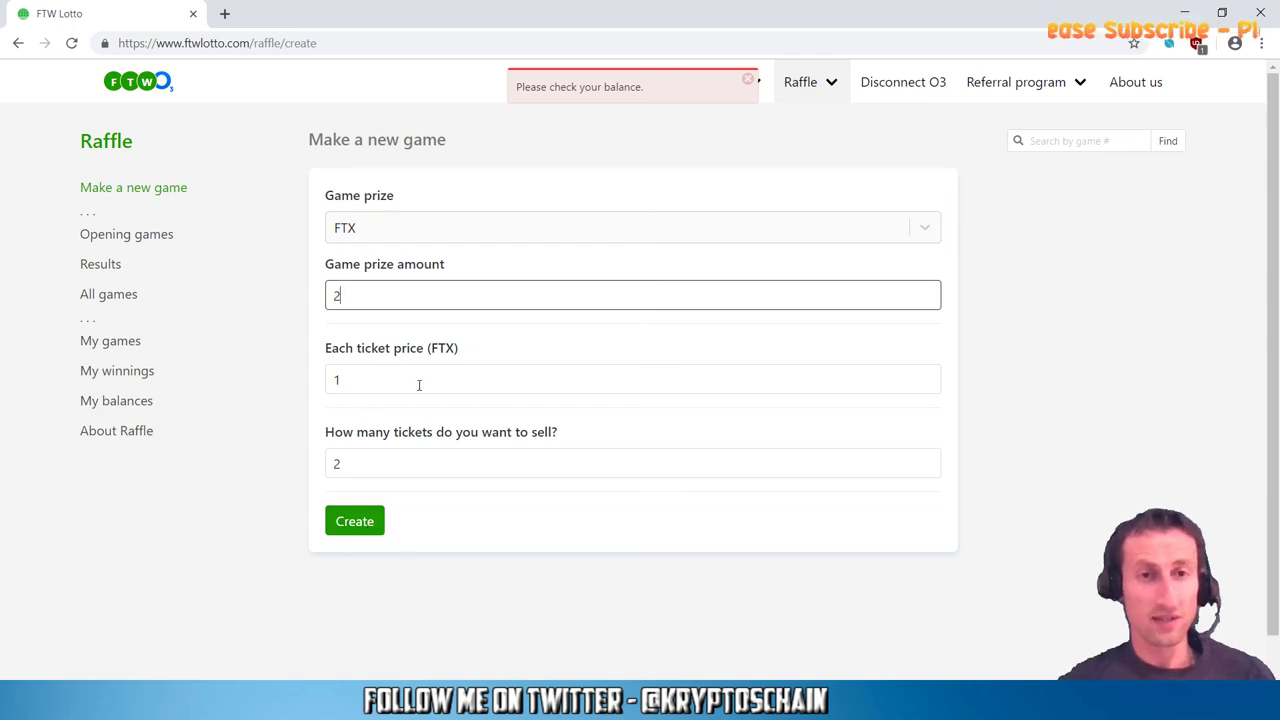
left_click(803, 84)
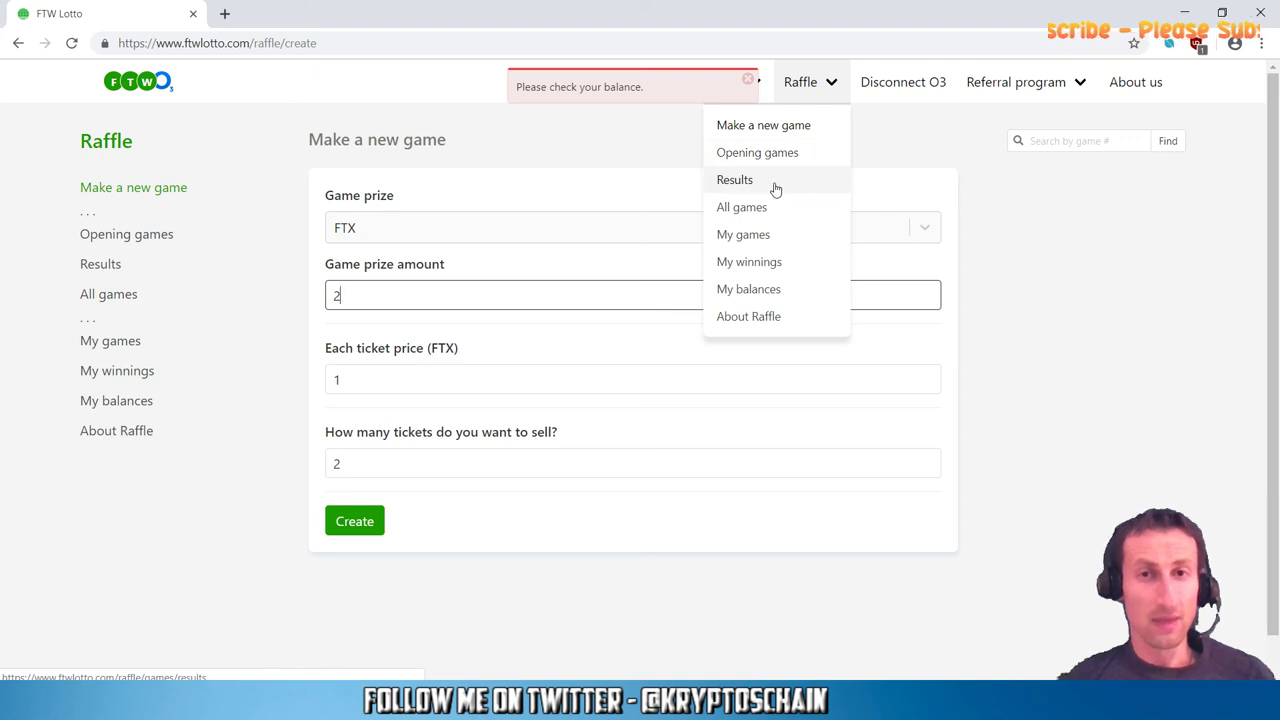
Step: Check Raffle > My winnings, which lists no games, then go to About Raffle
left_click(759, 264)
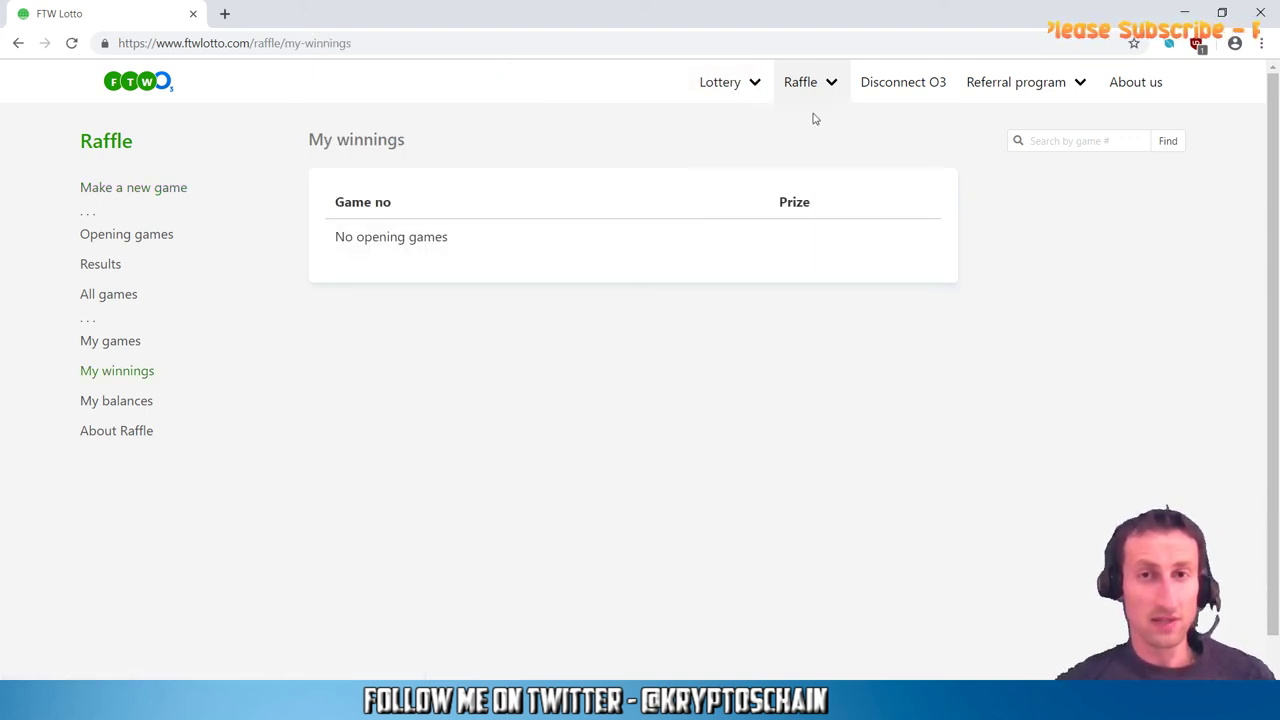
left_click(808, 90)
left_click(767, 317)
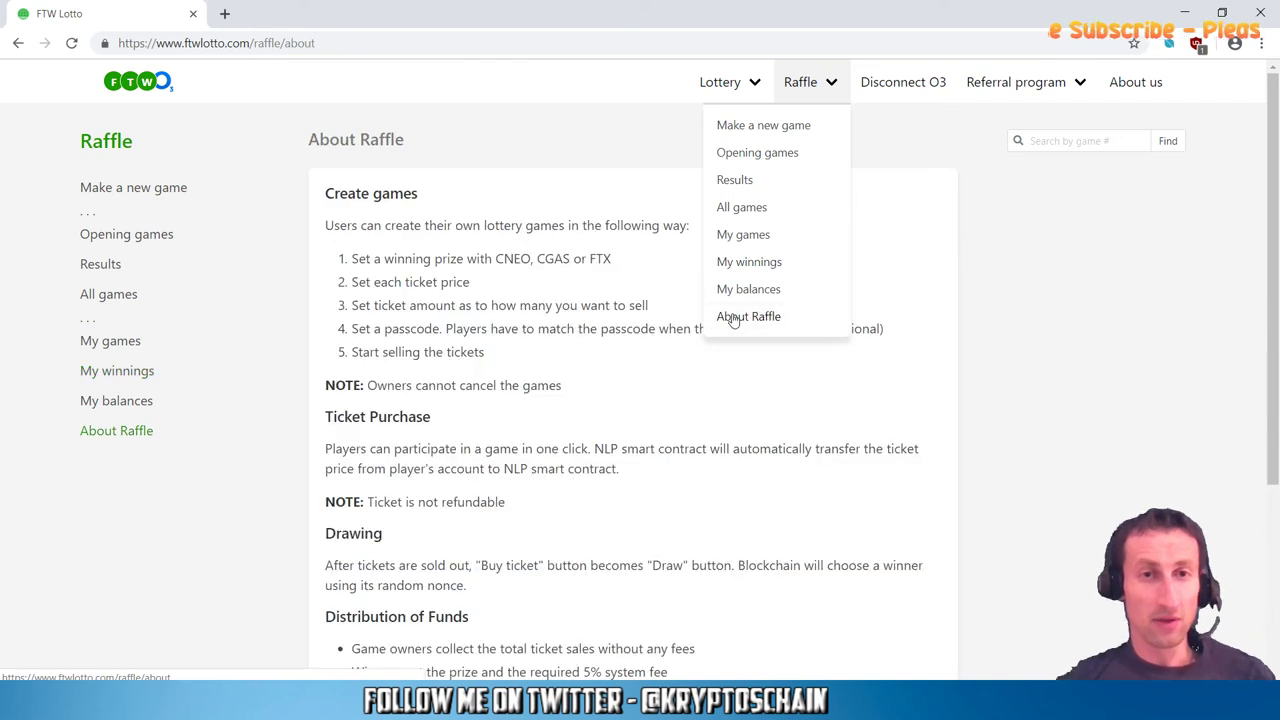
Step: Read through About Raffle's explanation of how games are created, drawn and paid out
left_click_drag(360, 257, 486, 352)
left_click(535, 362)
scroll(535, 362, "down", 3)
scroll(743, 400, "down", 1)
scroll(790, 400, "up", 3)
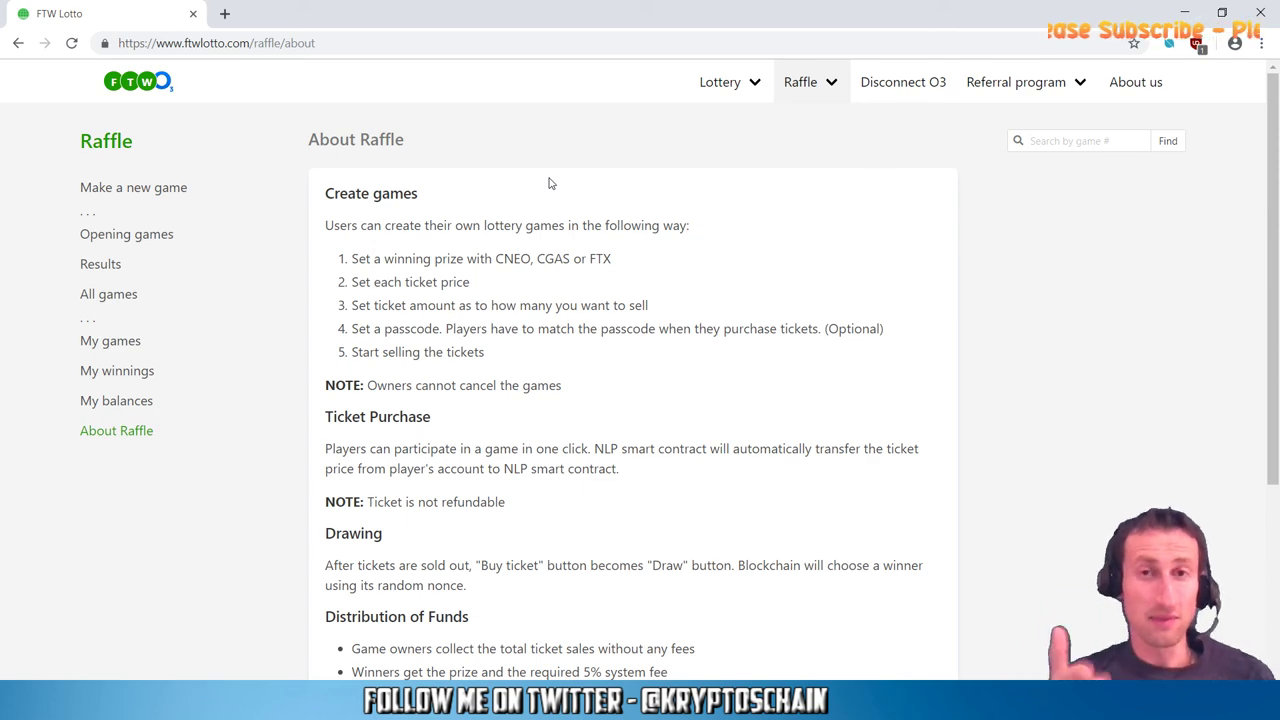
scroll(646, 212, "down", 3)
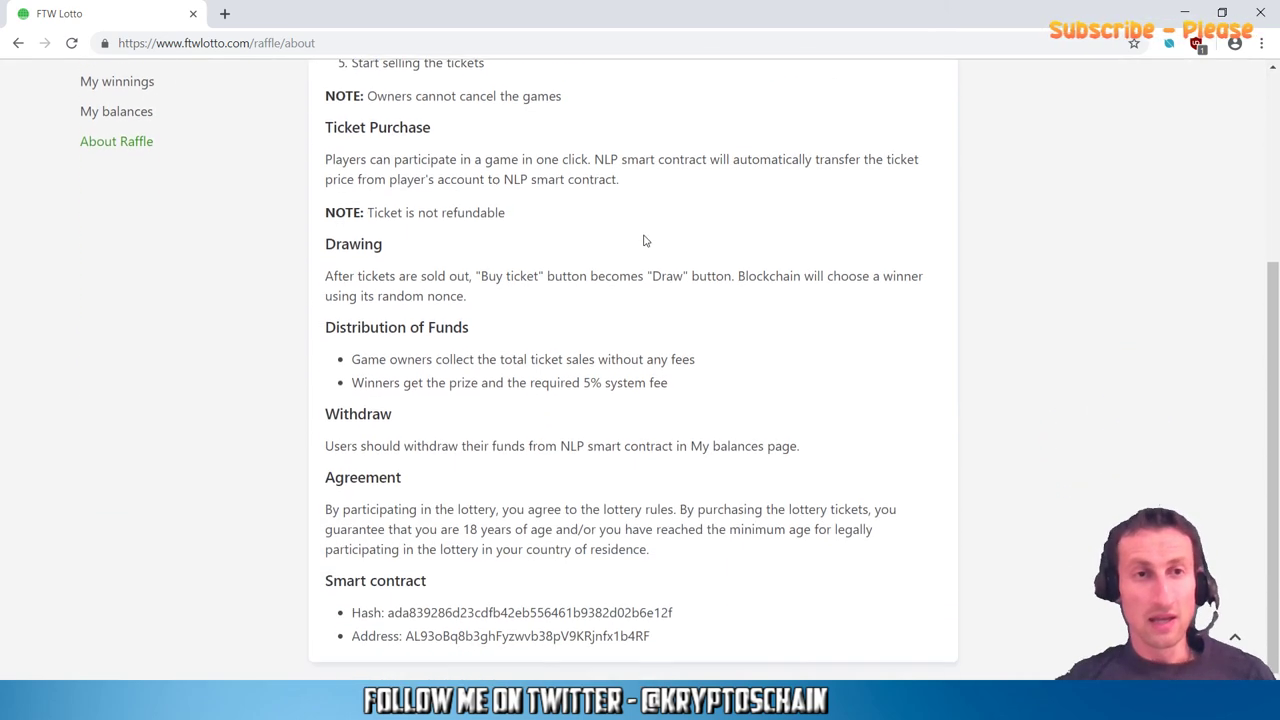
scroll(644, 240, "up", 3)
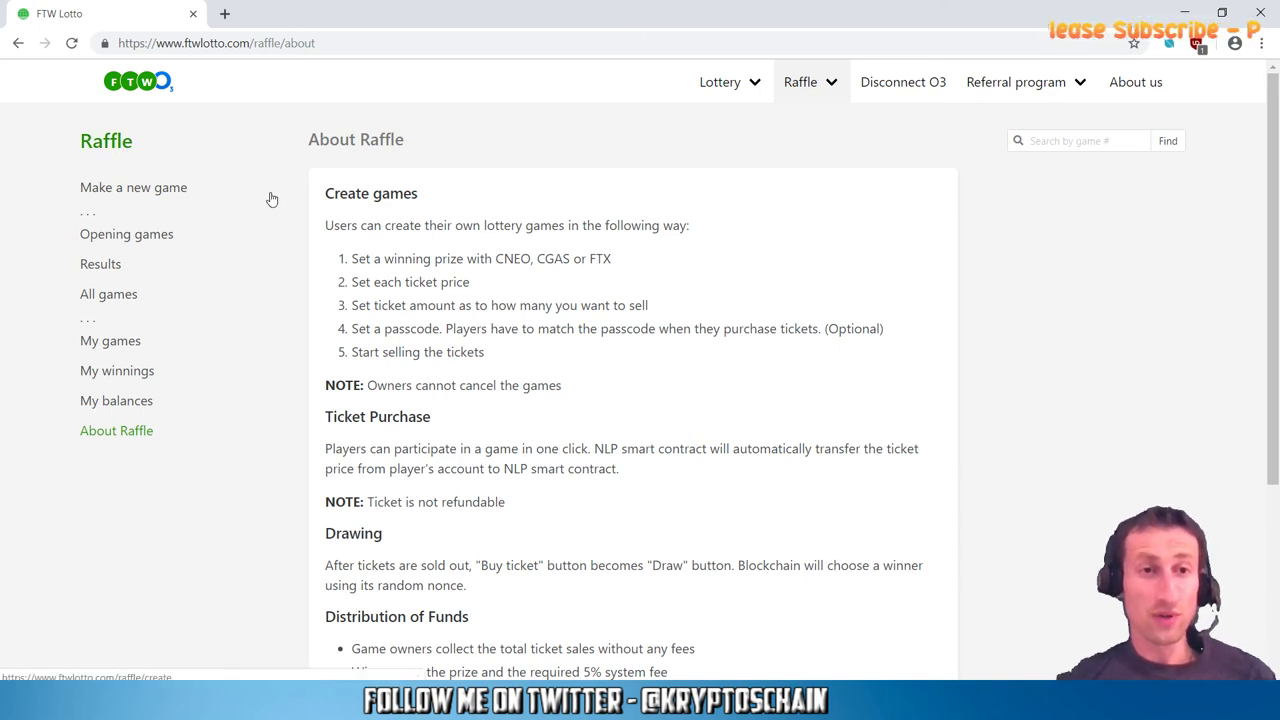
scroll(268, 230, "down", 1)
scroll(263, 257, "up", 1)
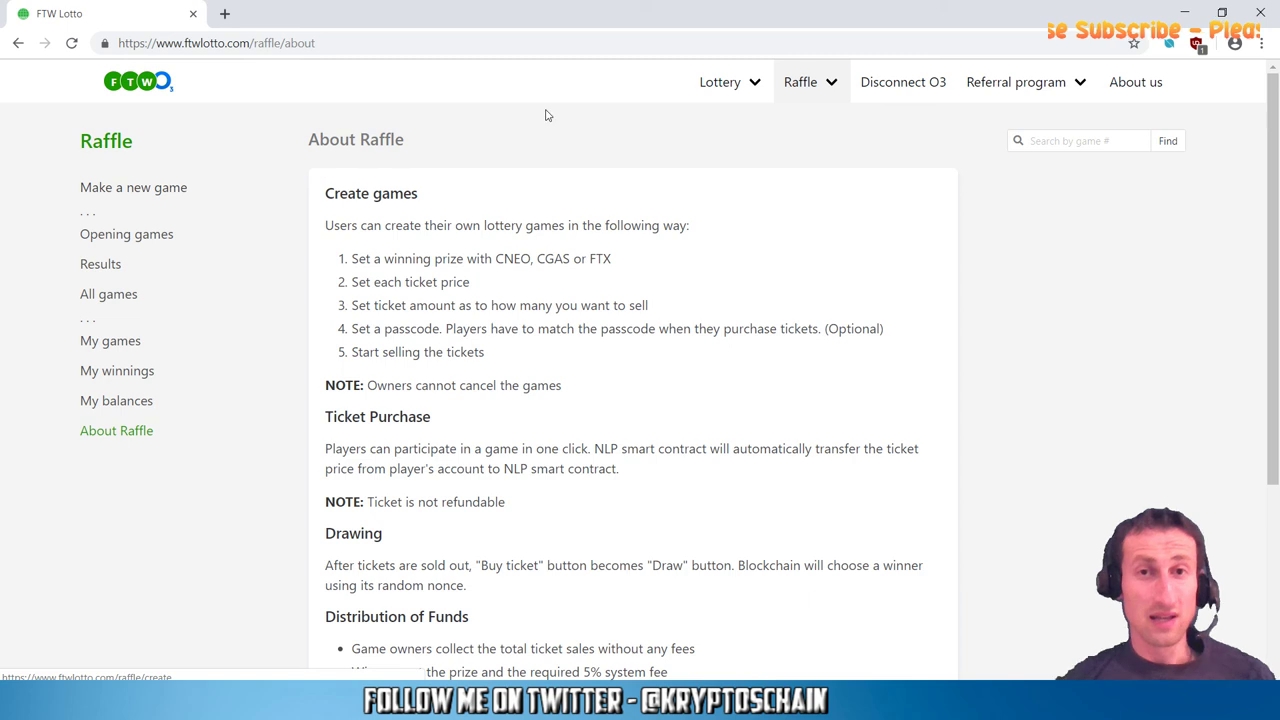
Step: Go to Lottery > Buy tickets, showing the empty 1–39 number grid at 1 FTX
left_click(706, 88)
left_click(693, 124)
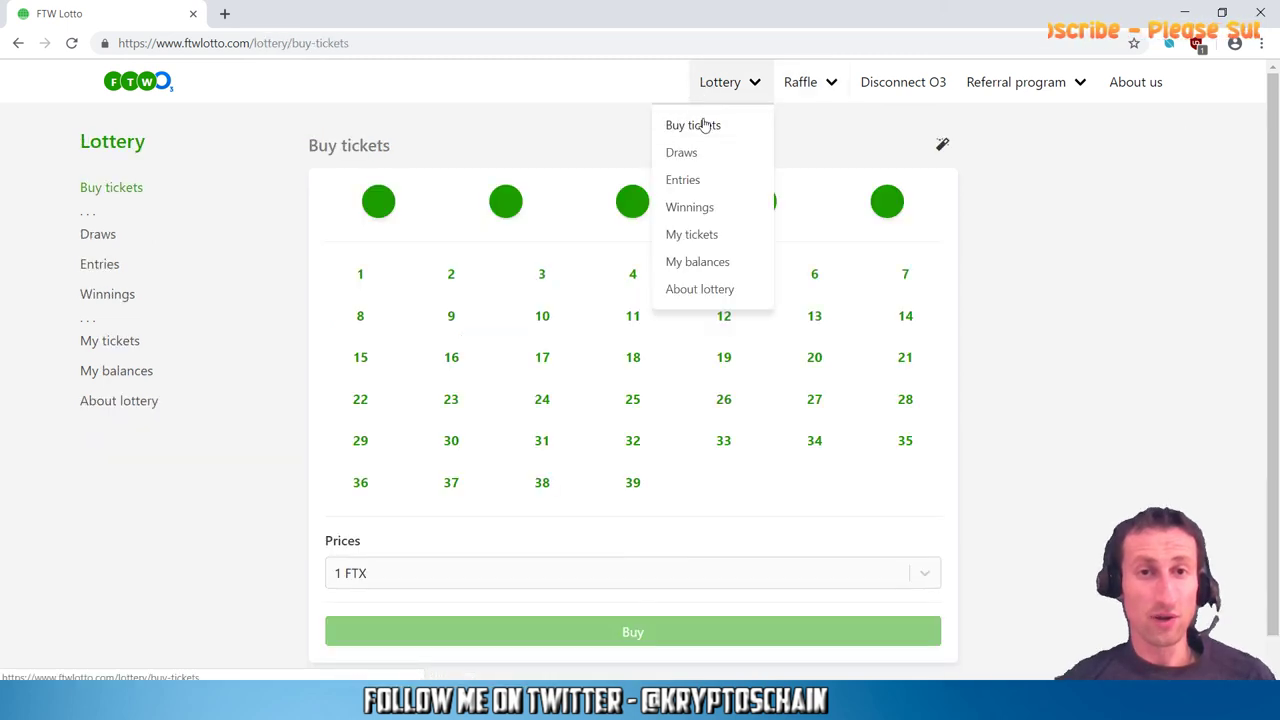
scroll(272, 283, "down", 1)
scroll(276, 290, "up", 1)
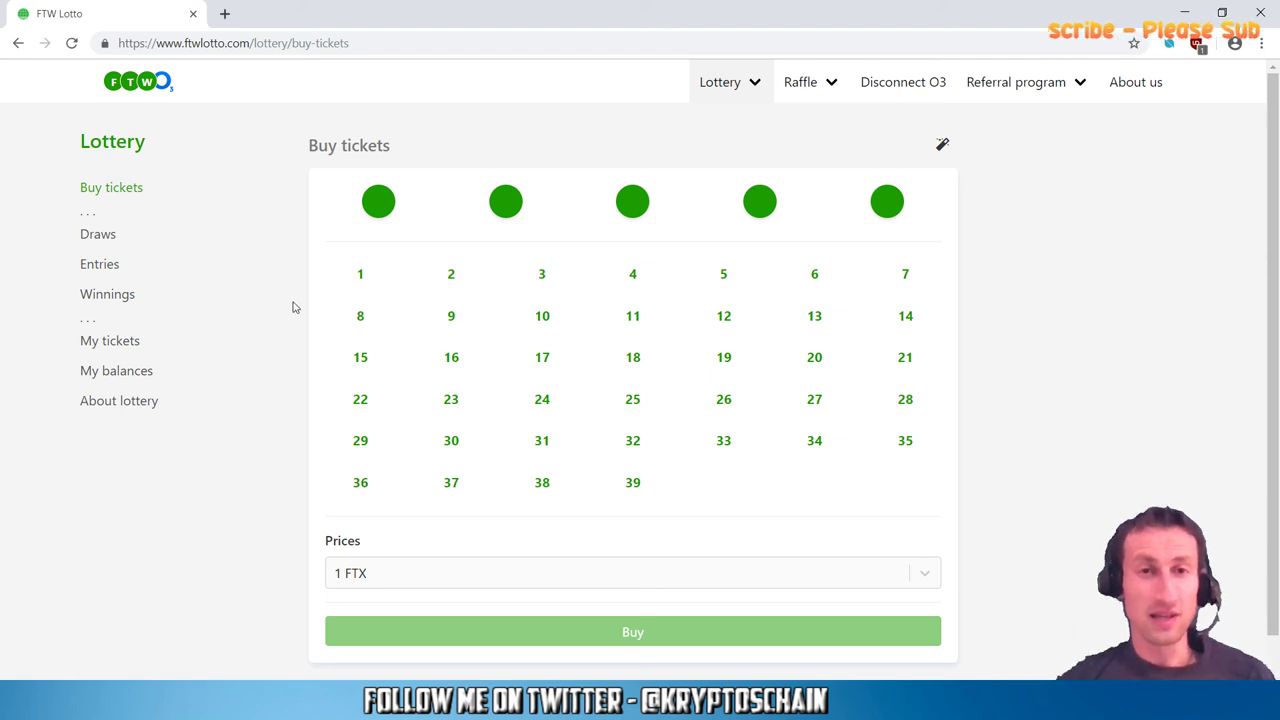
Step: Go from Buy tickets to the Lottery overview page for game #62
left_click(130, 142)
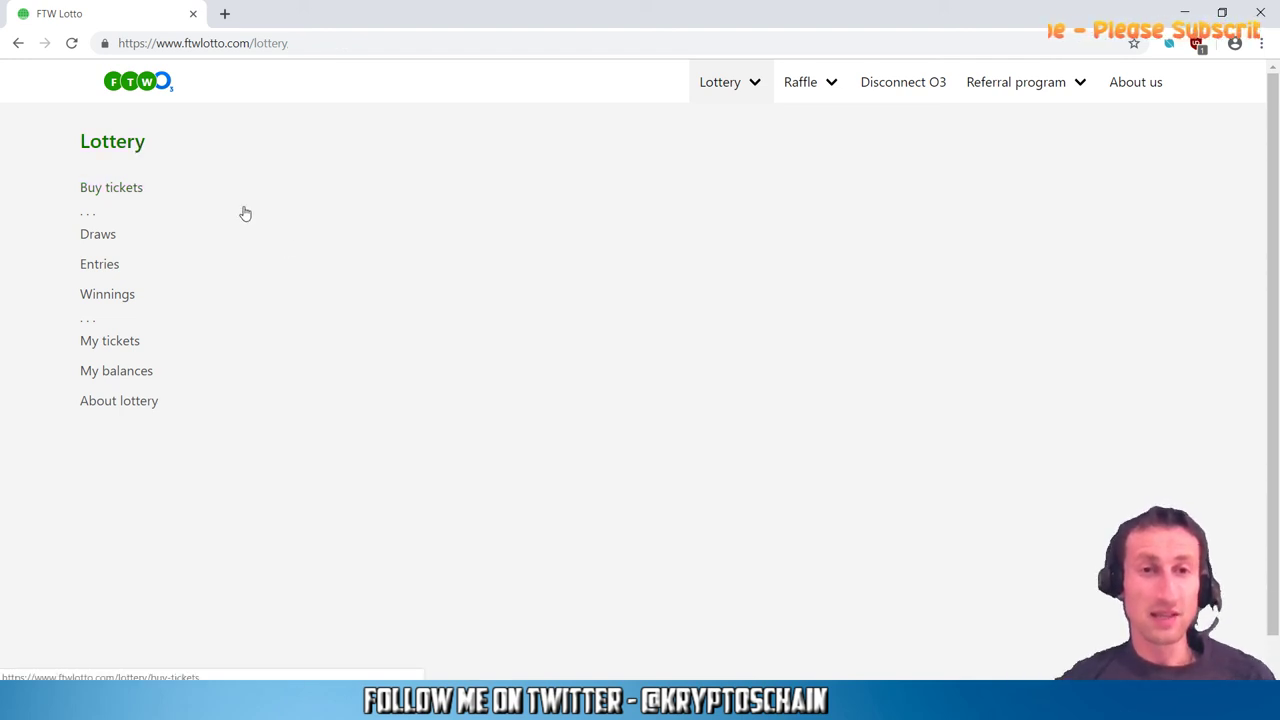